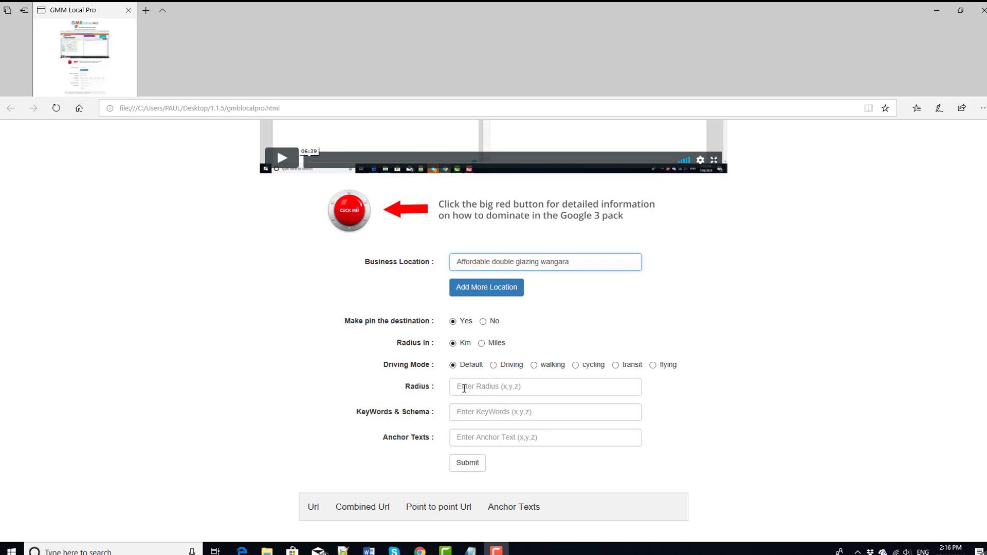
Step: Switch the radius unit to miles, enter radii 1,3,5 and the keyword hello
left_click(481, 343)
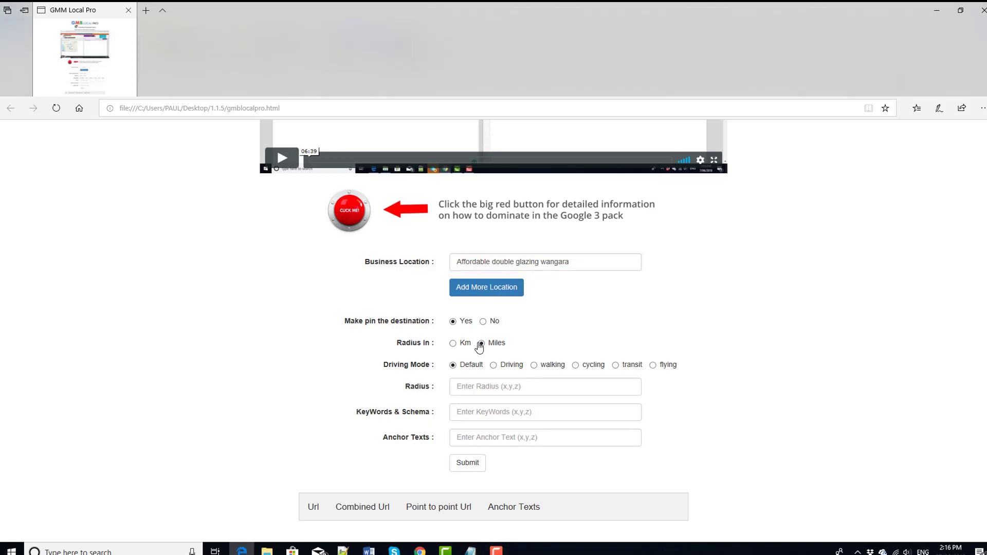
left_click(469, 387)
type("1,3")
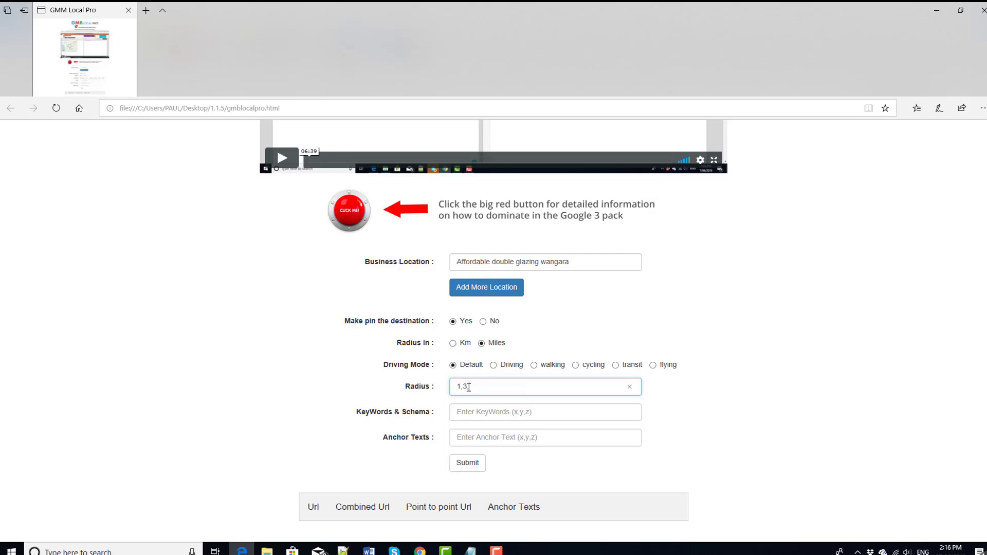
type(",5")
left_click(502, 416)
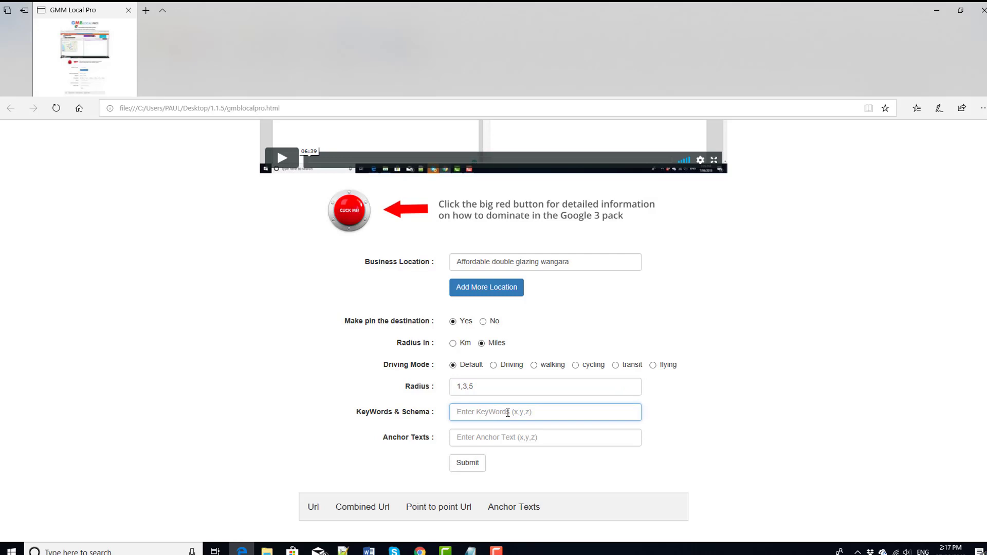
type("hello")
Step: Generate the direction URLs and iframes and scroll through the result lists
left_click(476, 464)
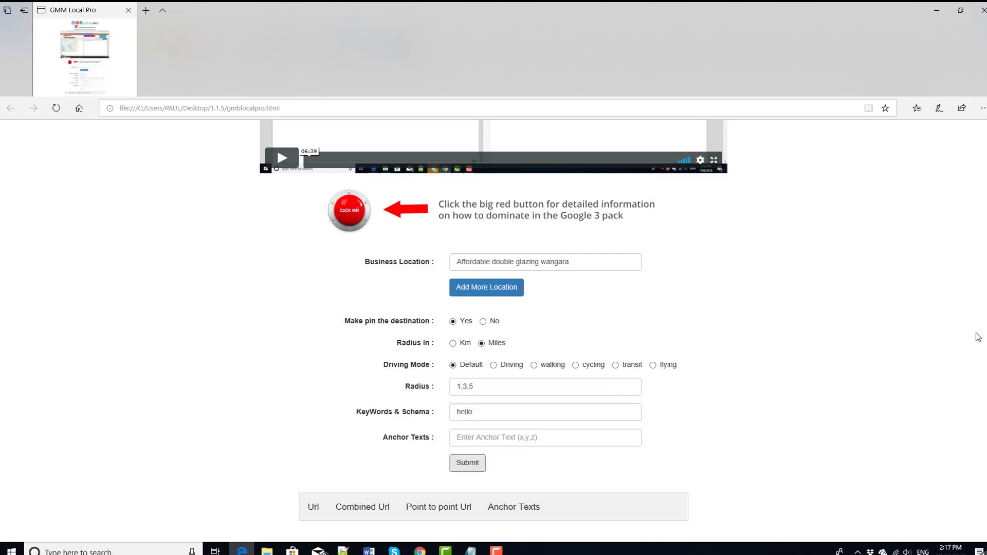
scroll(493, 329, "down", 10)
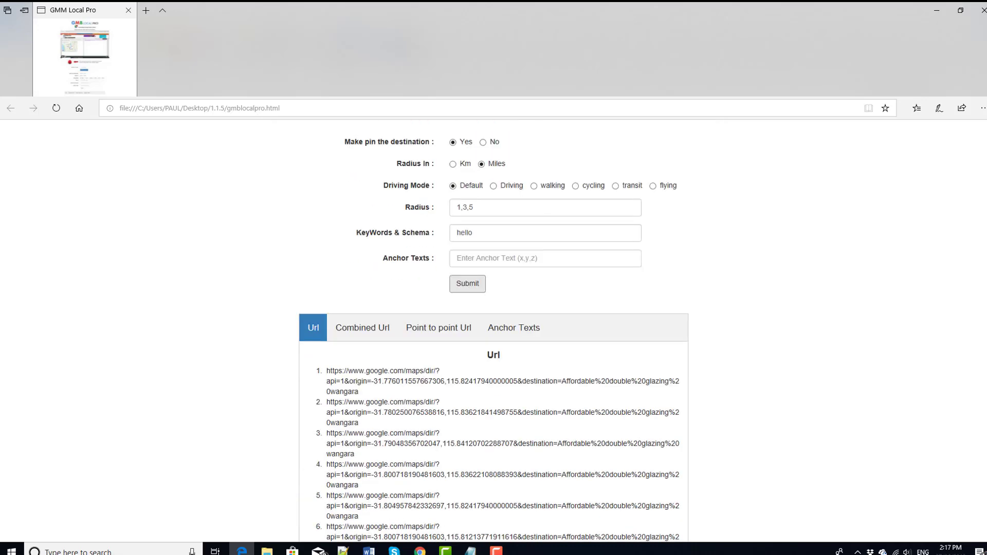
scroll(493, 329, "down", 7)
scroll(986, 436, "down", 5)
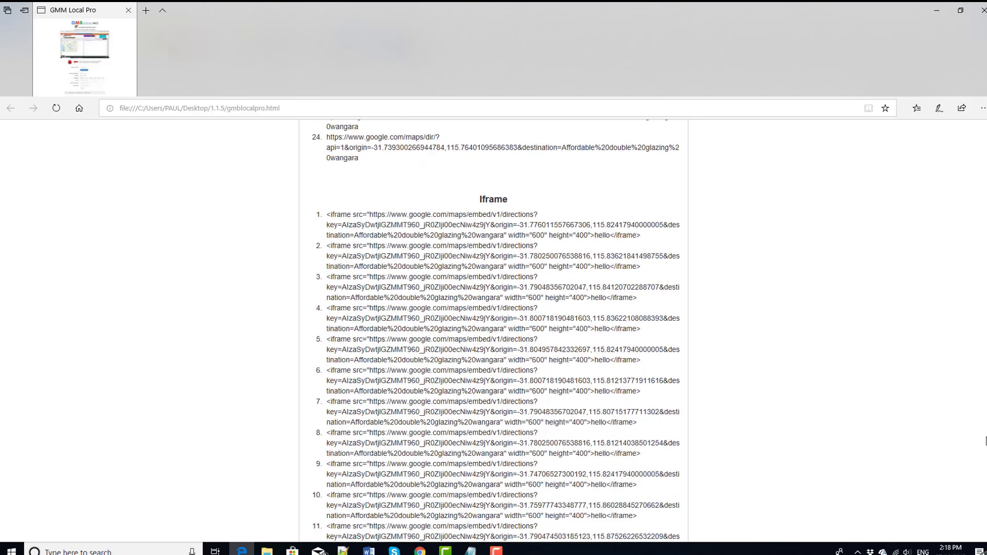
scroll(986, 441, "down", 3)
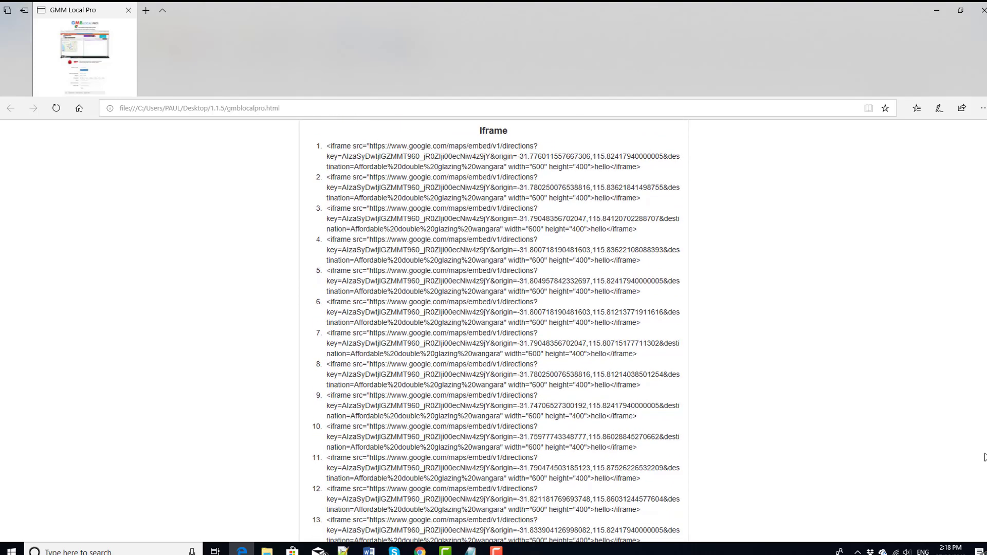
scroll(985, 458, "down", 3)
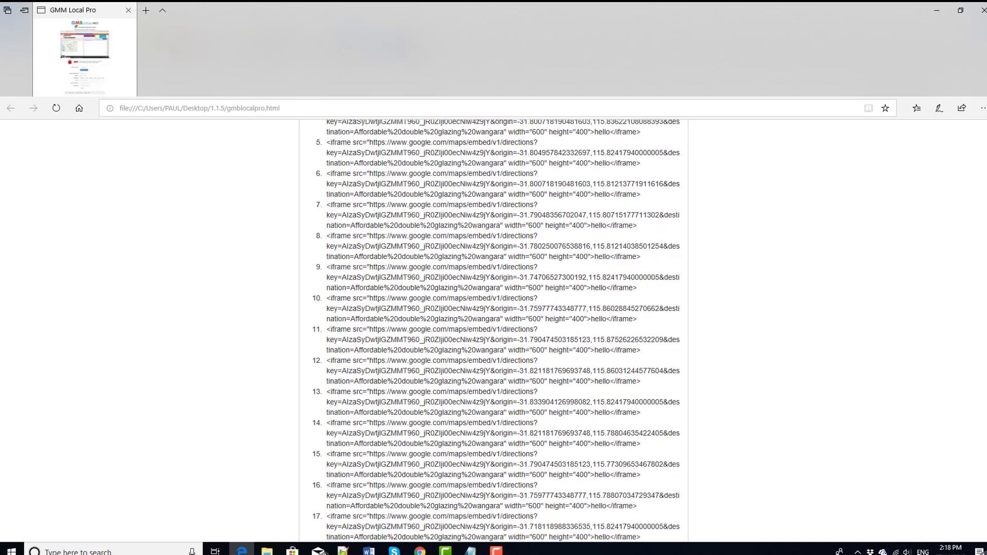
scroll(494, 329, "up", 10)
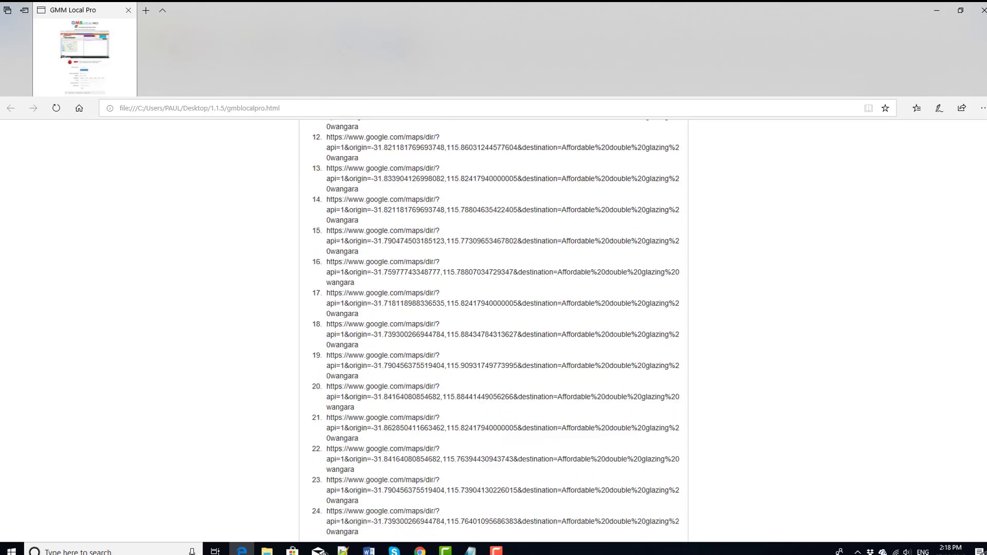
scroll(235, 314, "up", 6)
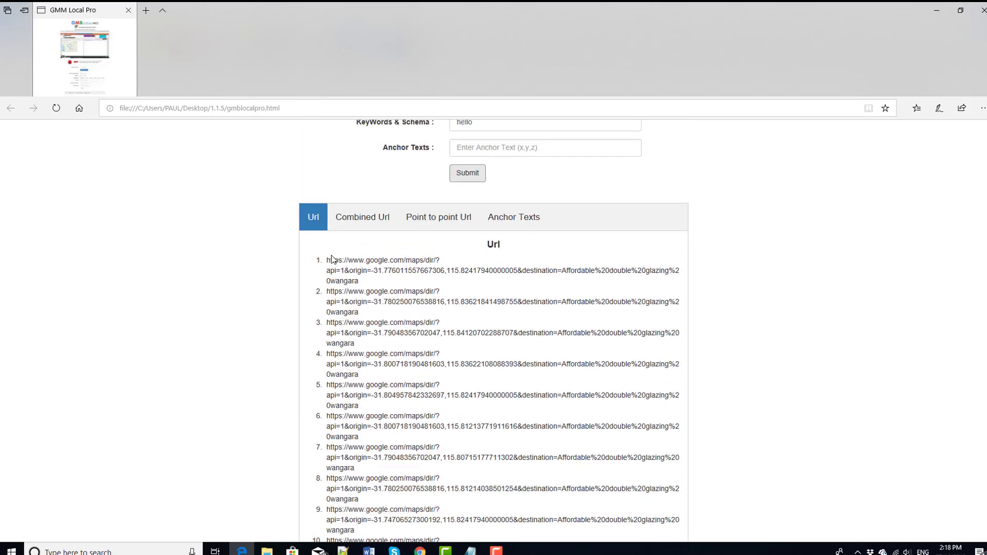
Step: Copy the first generated Google Maps direction URL
left_click_drag(326, 259, 397, 279)
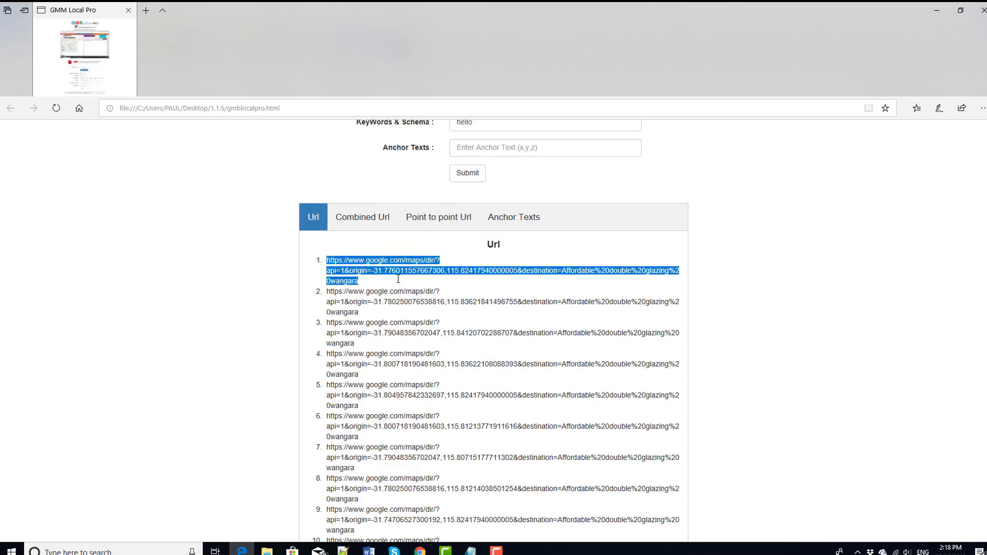
right_click(384, 270)
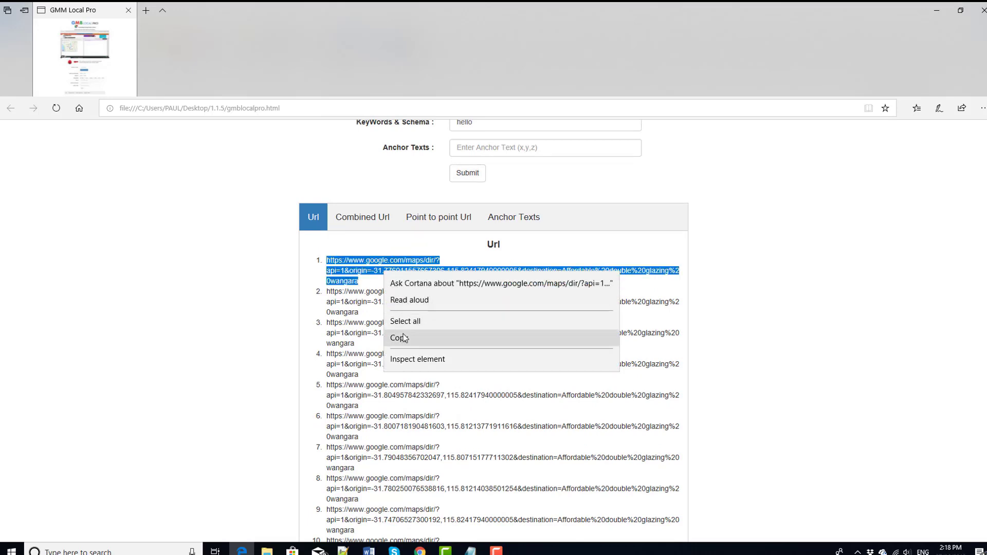
left_click(406, 338)
Step: Load the copied Hocking-to-Affordable Double Glazing directions URL in a new Chrome window
right_click(420, 550)
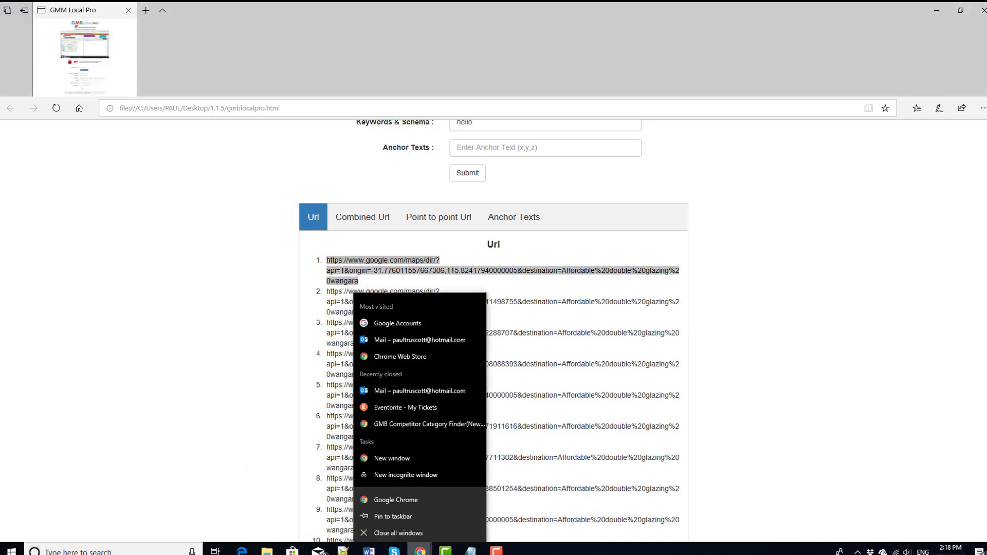
left_click(413, 454)
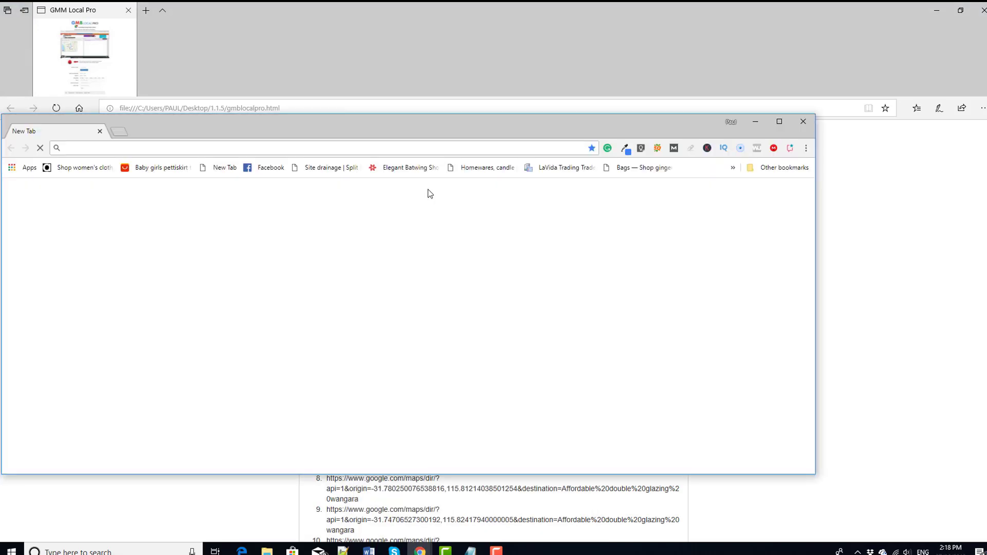
right_click(368, 149)
left_click(396, 201)
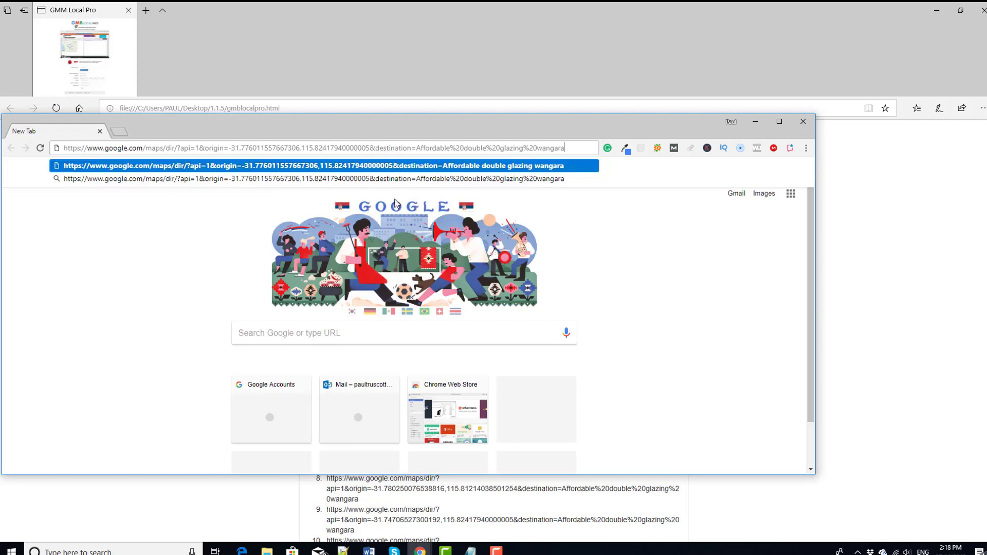
key("Return")
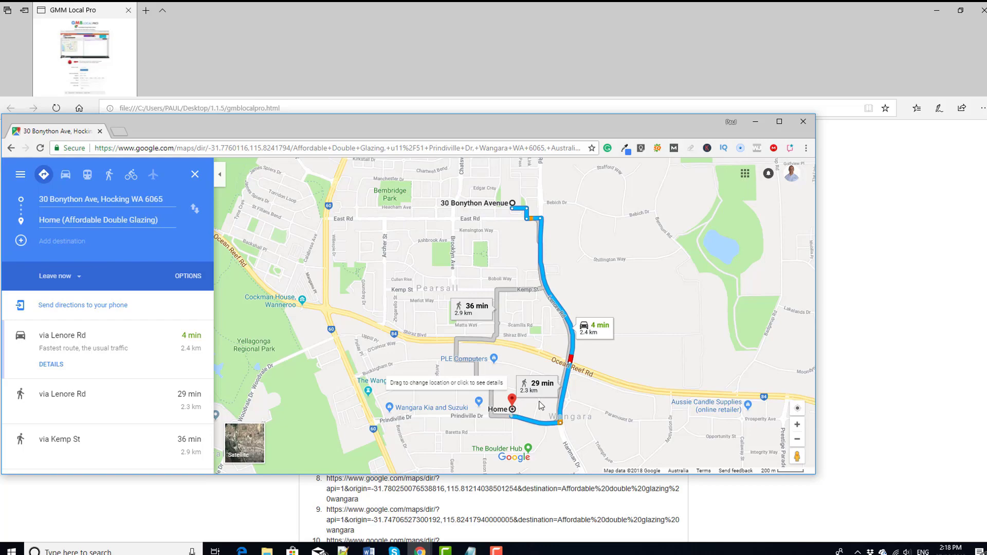
mouse_move(420, 550)
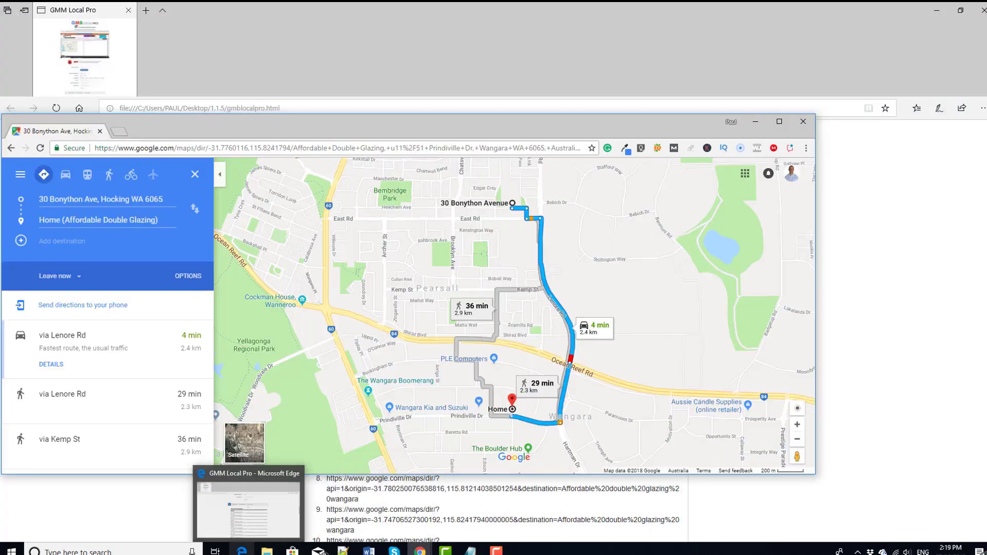
Step: Copy the fifth generated direction URL from the GMM Local Pro results
left_click(241, 550)
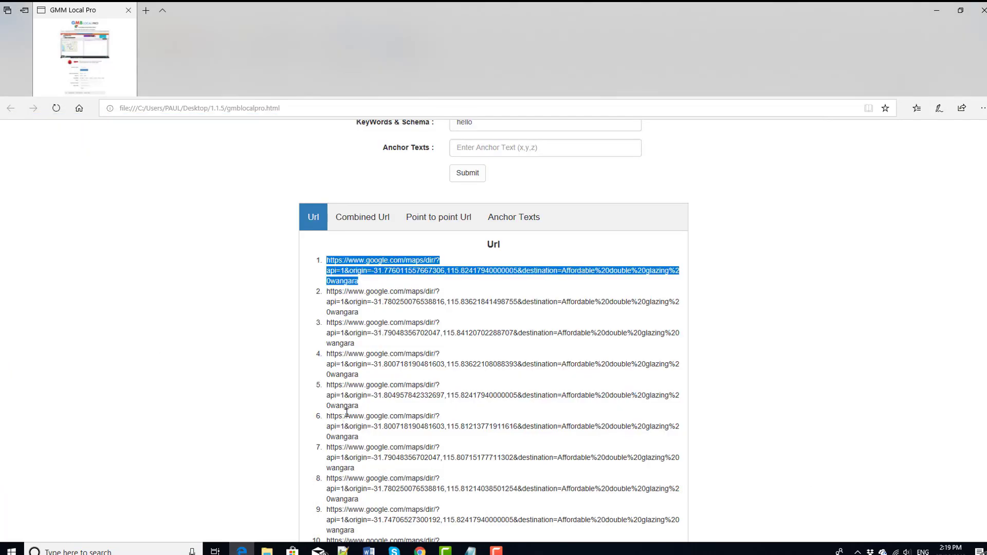
left_click_drag(328, 385, 400, 406)
right_click(401, 399)
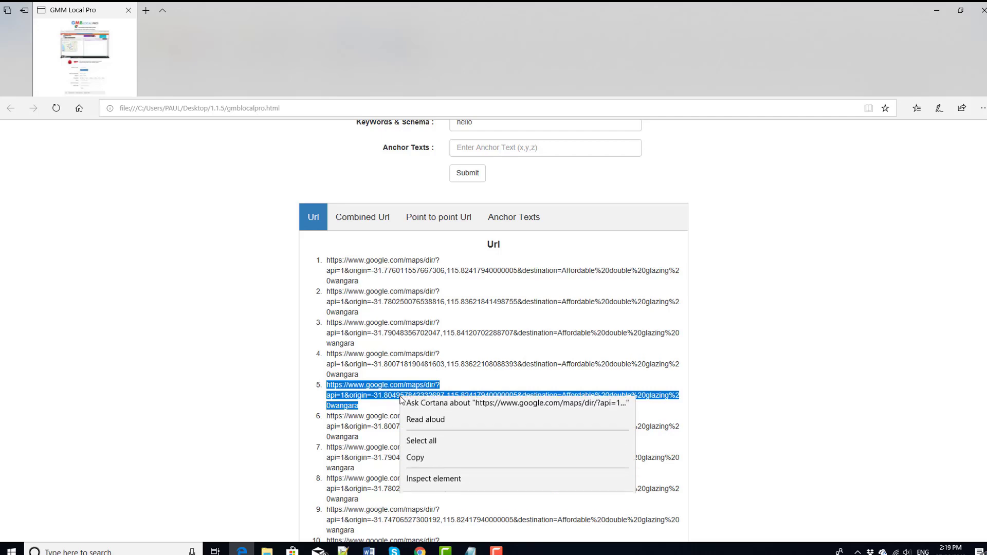
left_click(417, 460)
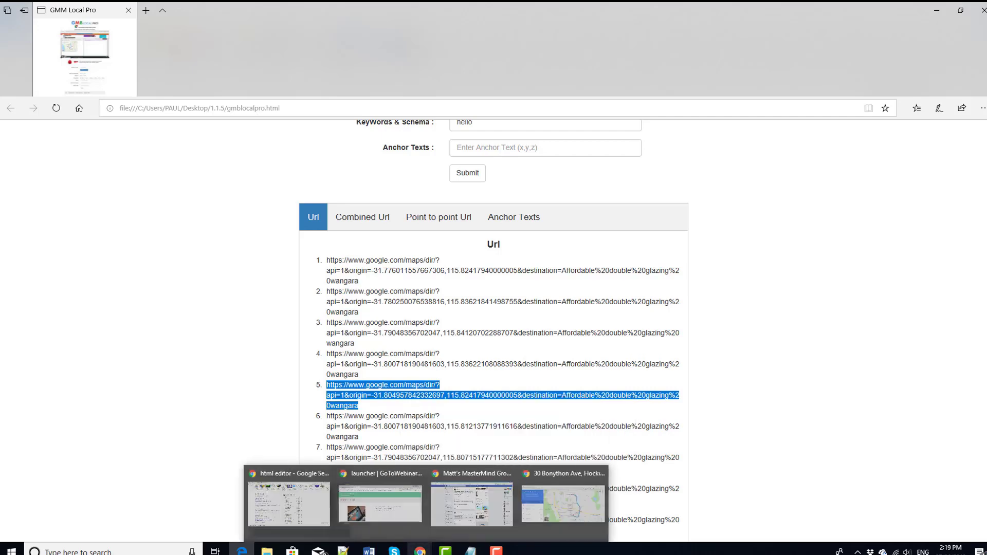
Step: Load the Madeley-to-business directions URL in another new Chrome window
right_click(420, 550)
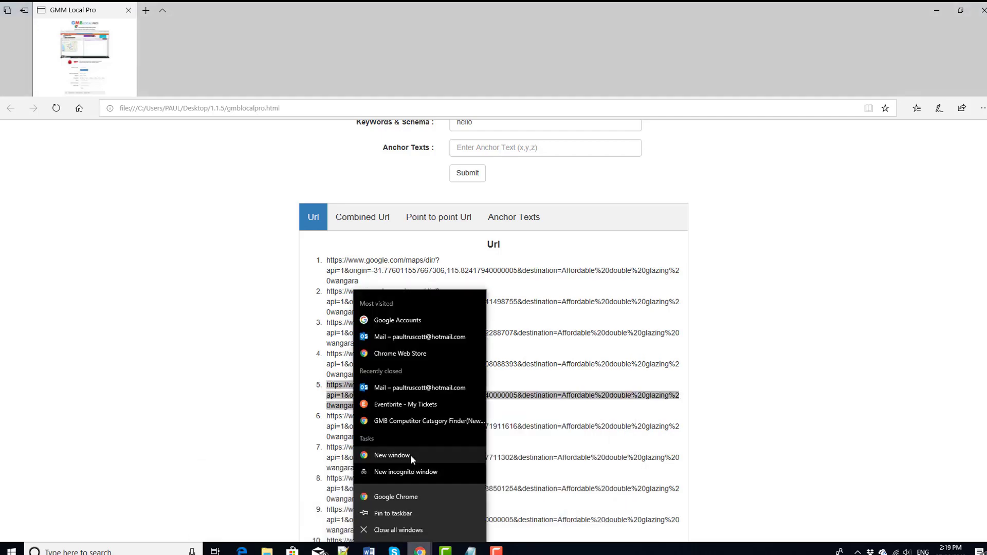
left_click(410, 455)
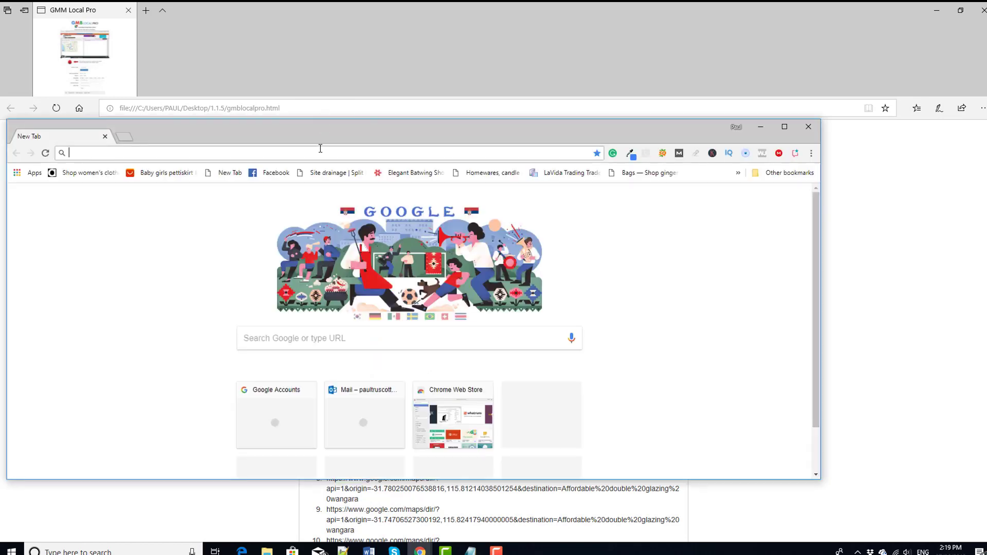
right_click(321, 153)
left_click(341, 204)
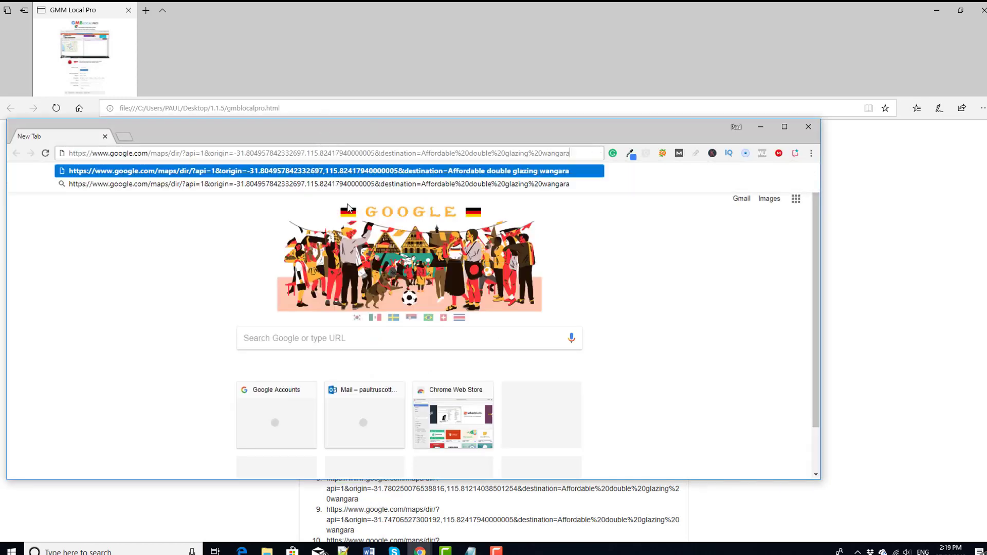
key("Return")
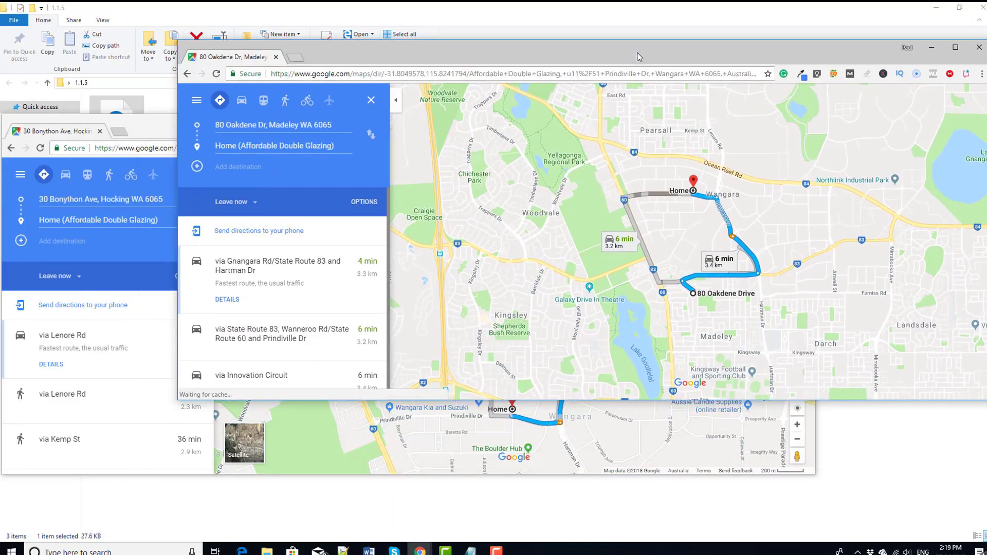
Step: Compare the Hocking route window with the Madeley one, then close both map windows
left_click(610, 417)
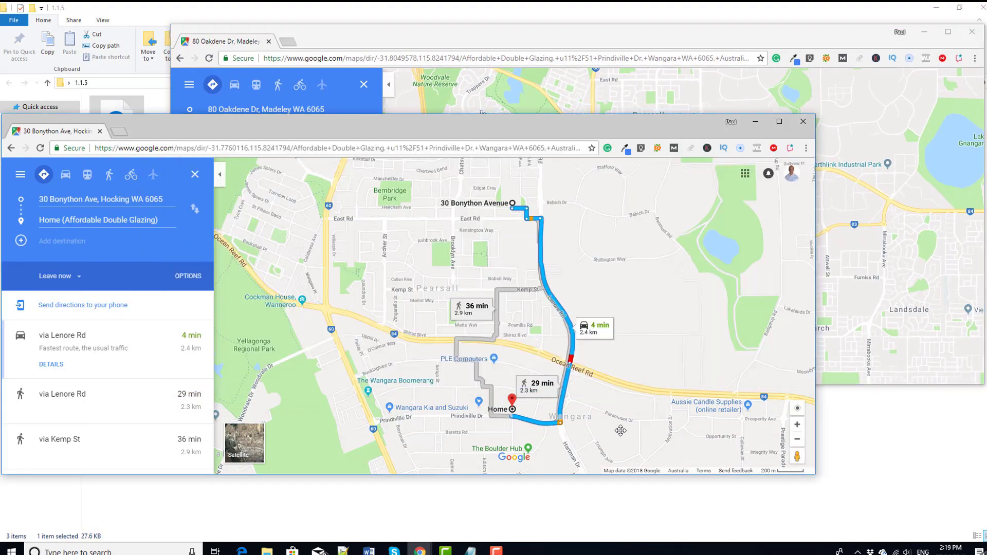
left_click_drag(637, 125, 699, 305)
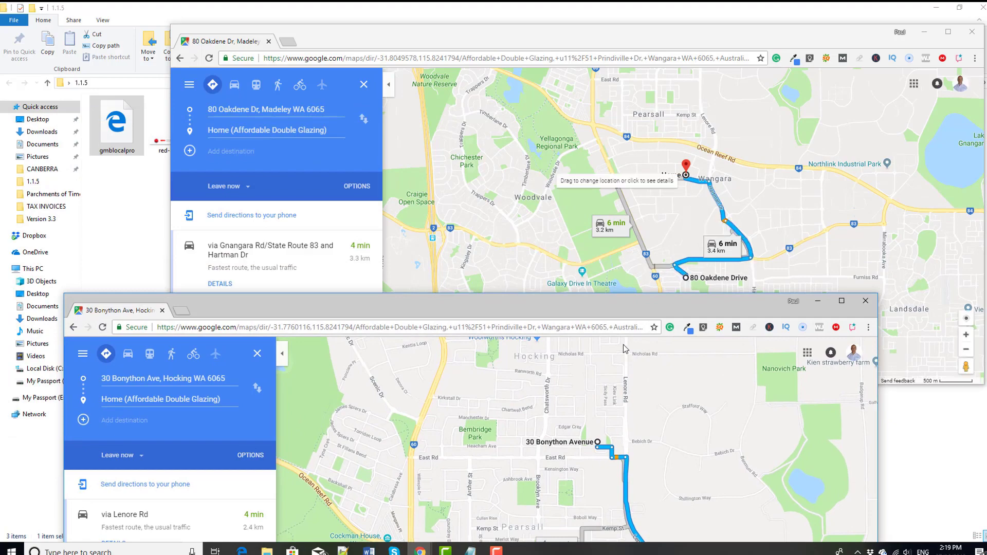
left_click_drag(649, 306, 629, 128)
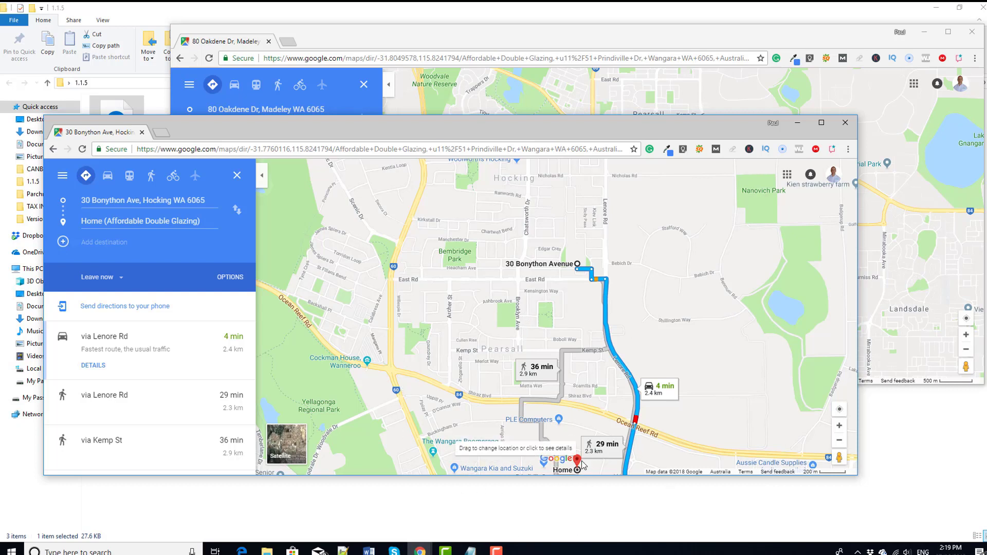
left_click(845, 122)
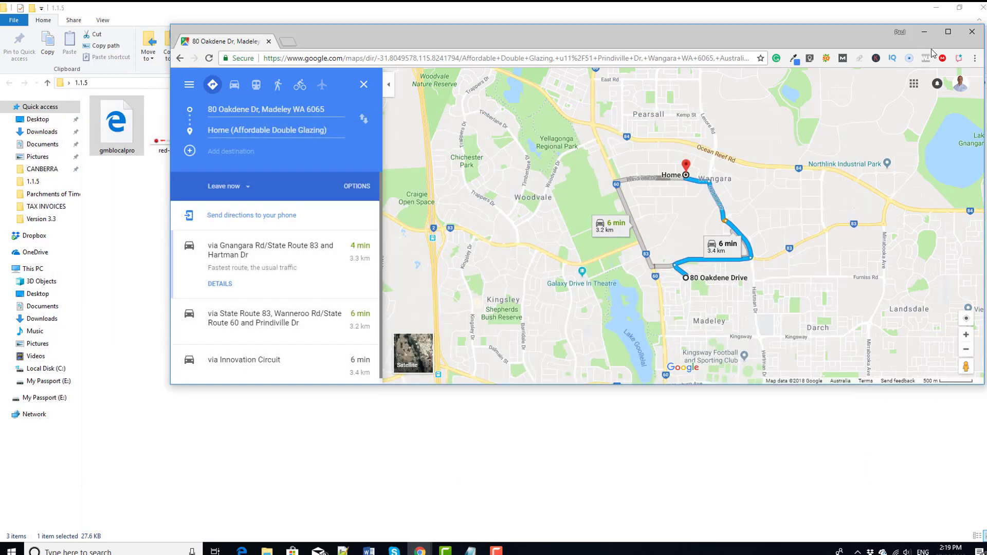
left_click(971, 31)
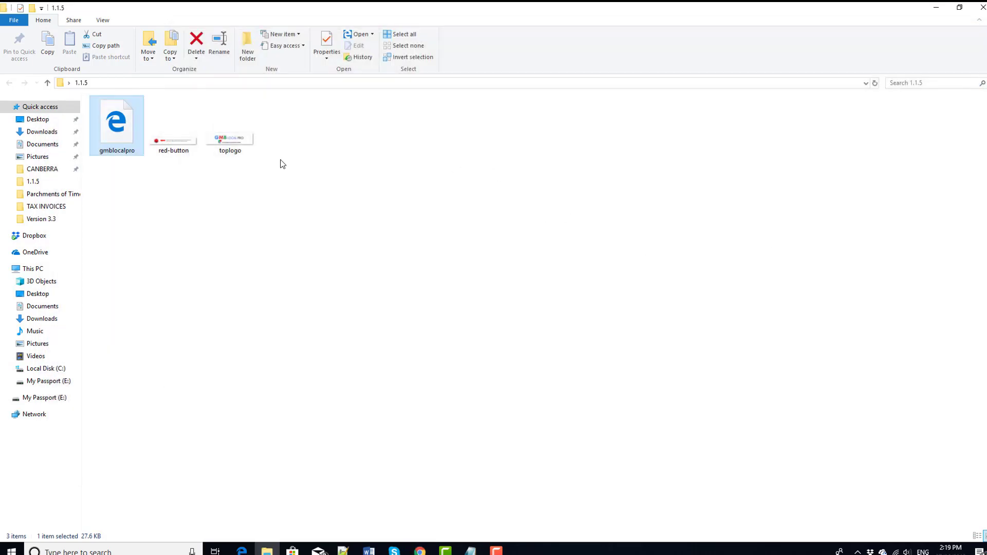
Step: Go back to the GMM Local Pro results and scroll down to the Iframe embed codes
left_click(237, 552)
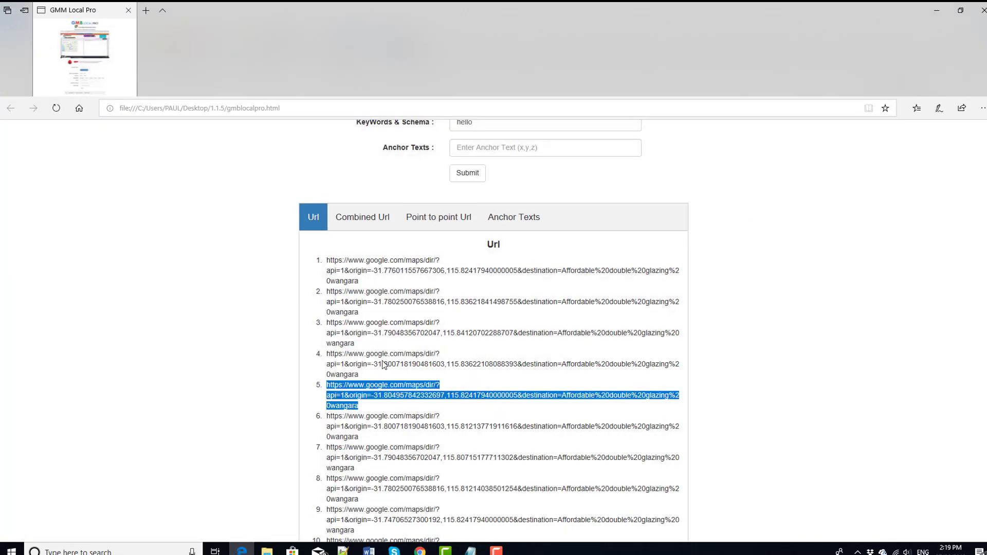
scroll(494, 329, "down", 16)
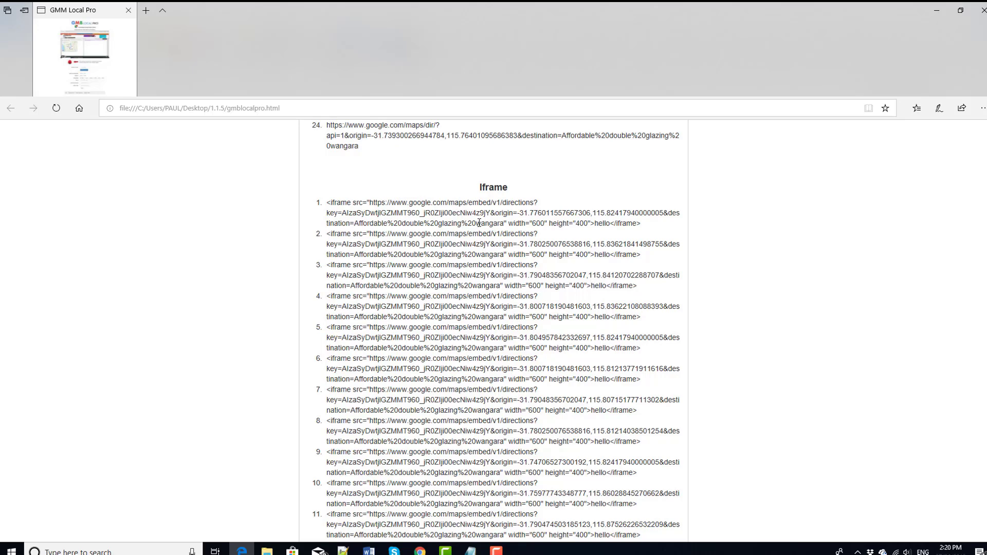
Step: Enter Buy-now as the anchor text, resubmit, and view the Buy-now hyperlink output
scroll(493, 329, "up", 20)
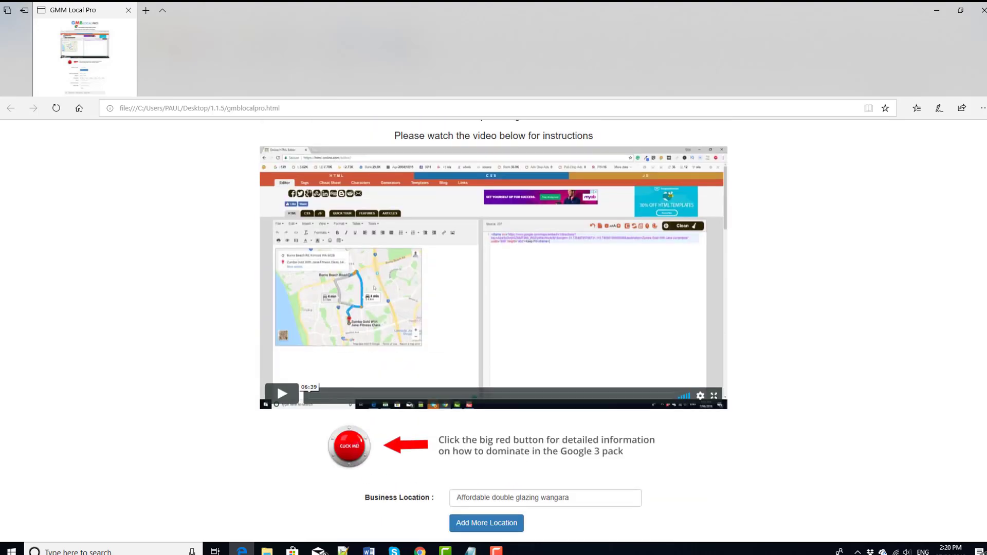
scroll(534, 404, "down", 5)
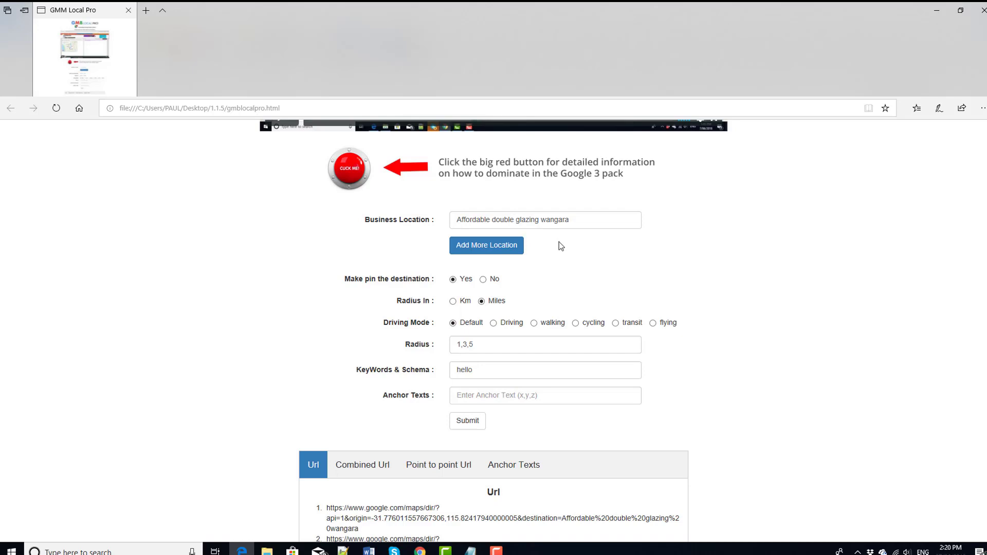
left_click(491, 395)
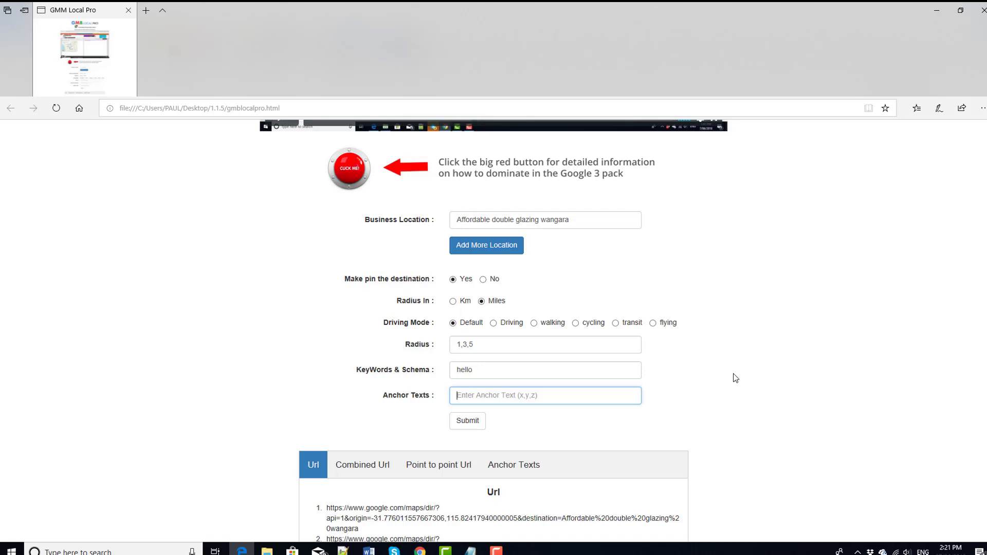
type("Buy-now")
left_click(477, 419)
scroll(977, 288, "down", 4)
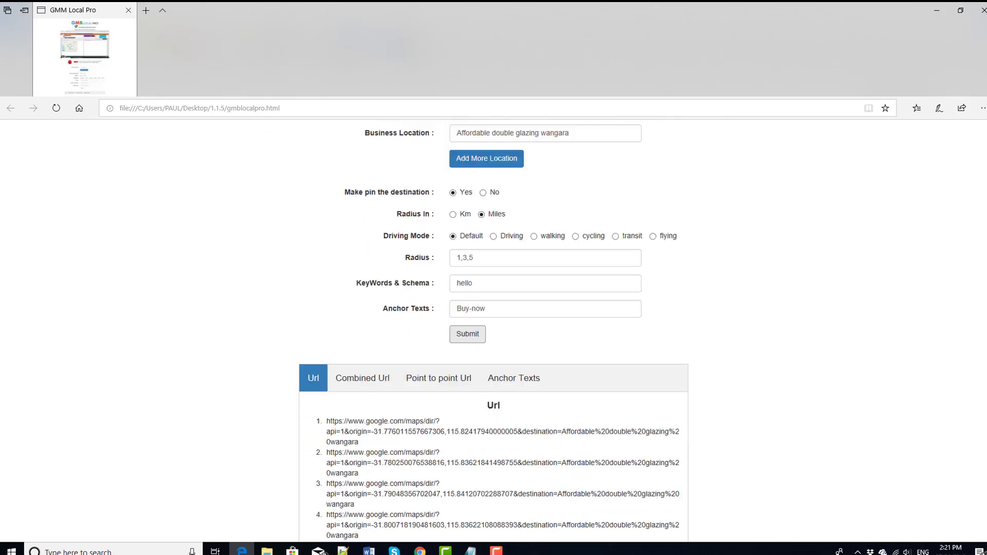
left_click(517, 250)
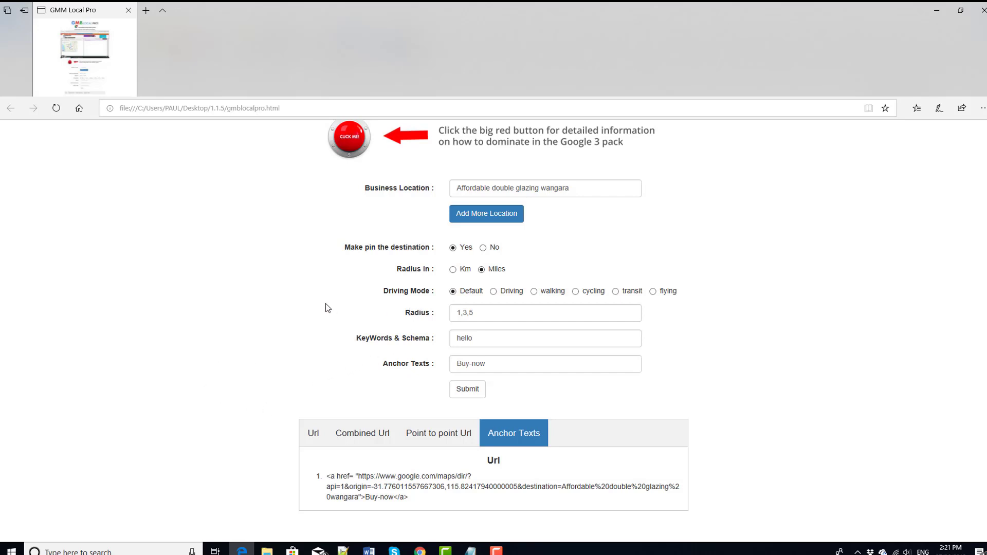
left_click(325, 443)
Step: Extend the anchor text to 'Buy-now,affordable,', resubmit, and show both anchor links
left_click(537, 371)
type(",")
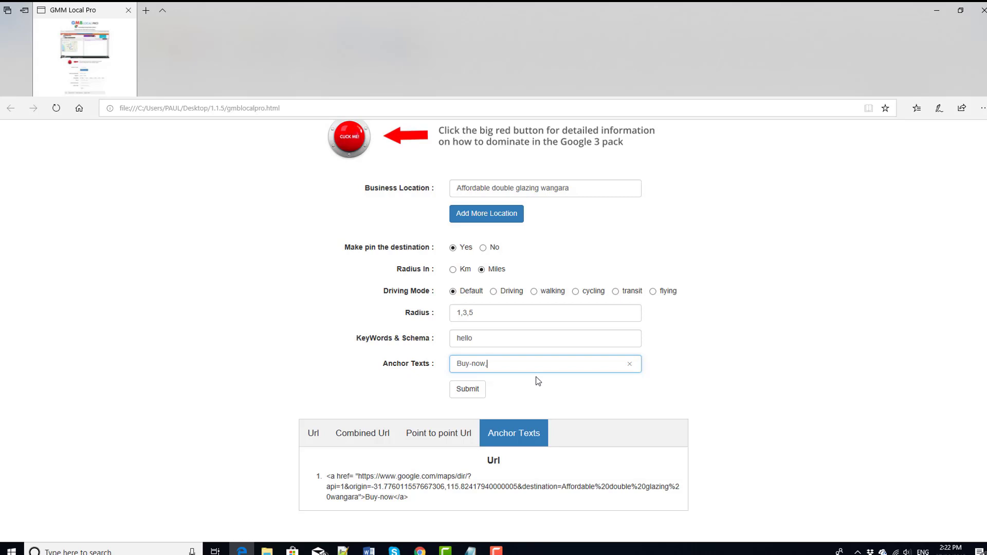
type("affordable,")
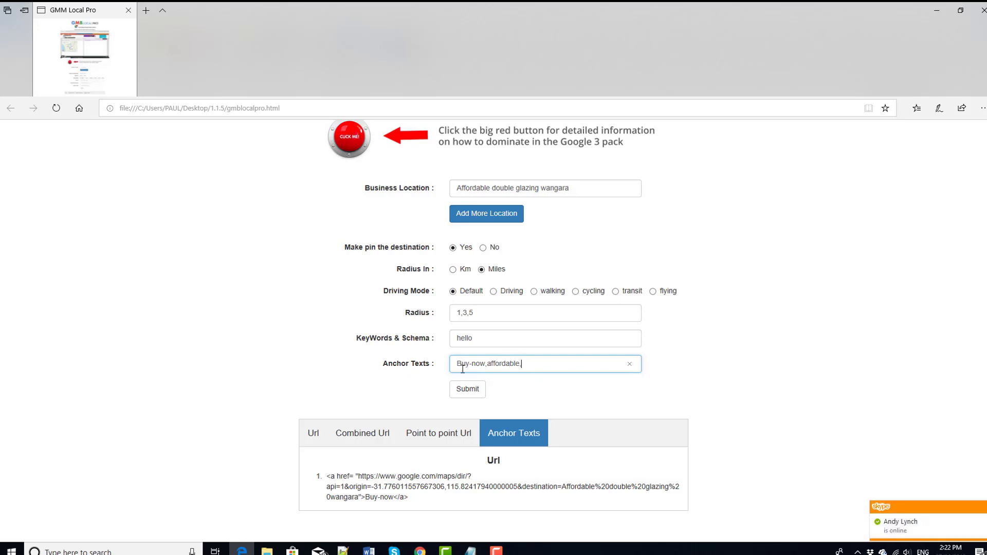
left_click(468, 394)
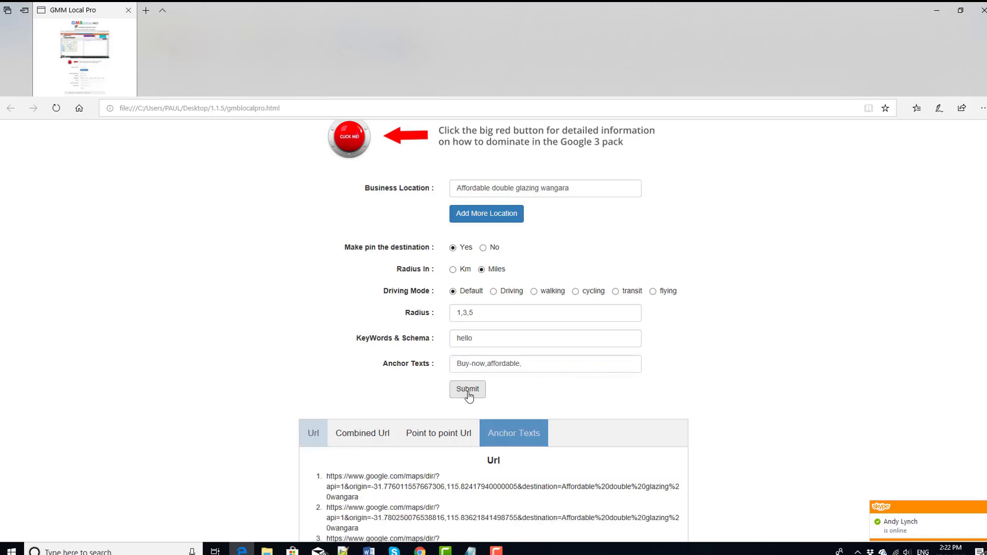
scroll(981, 409, "down", 1)
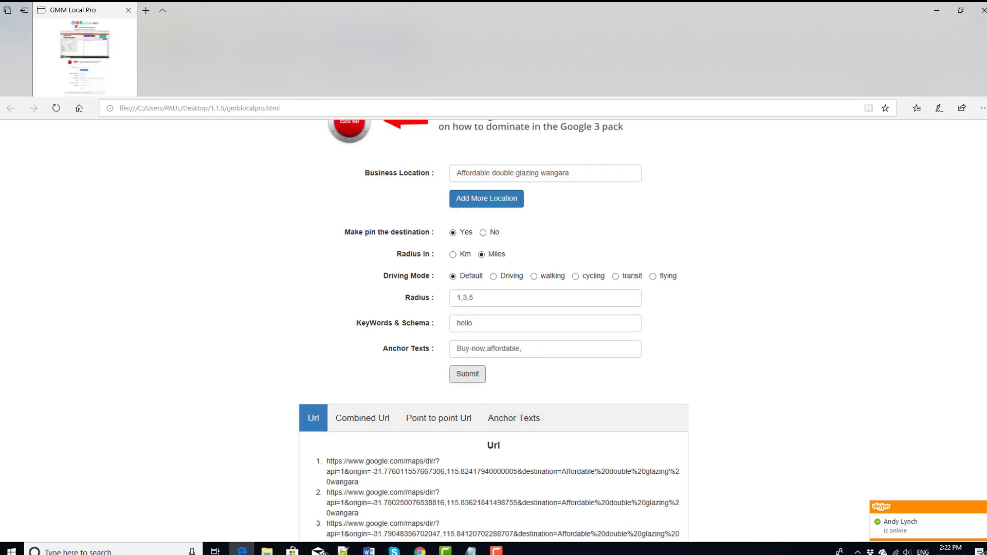
scroll(599, 317, "down", 3)
left_click(527, 301)
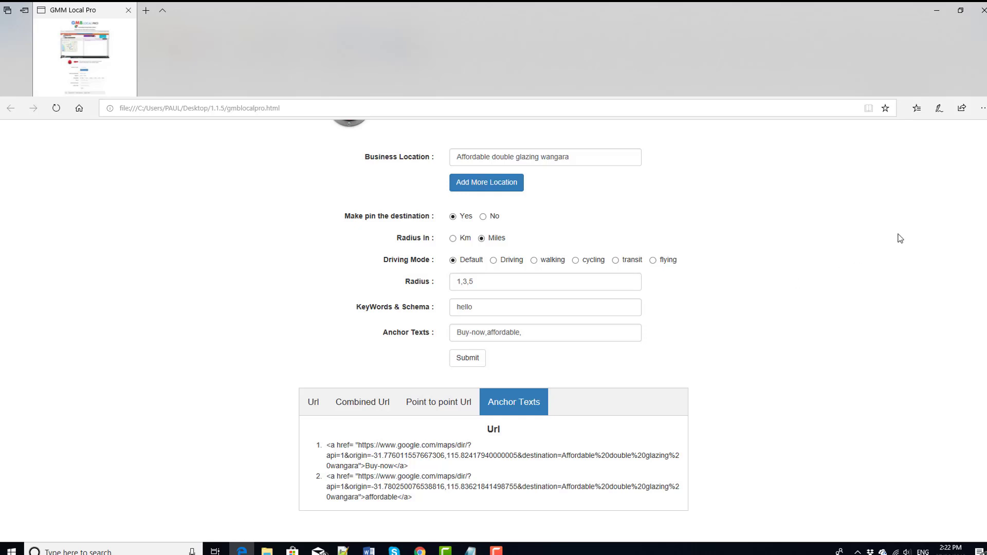
Step: Delete the radius 1,3,5, the keyword hello and all anchor texts from the form
scroll(493, 329, "up", 1)
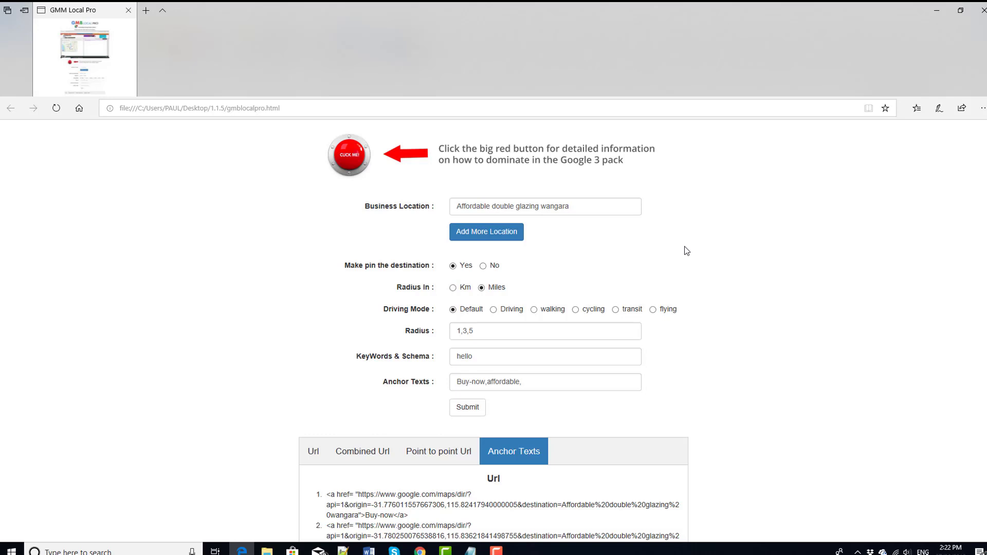
left_click_drag(455, 330, 500, 335)
key("BackSpace")
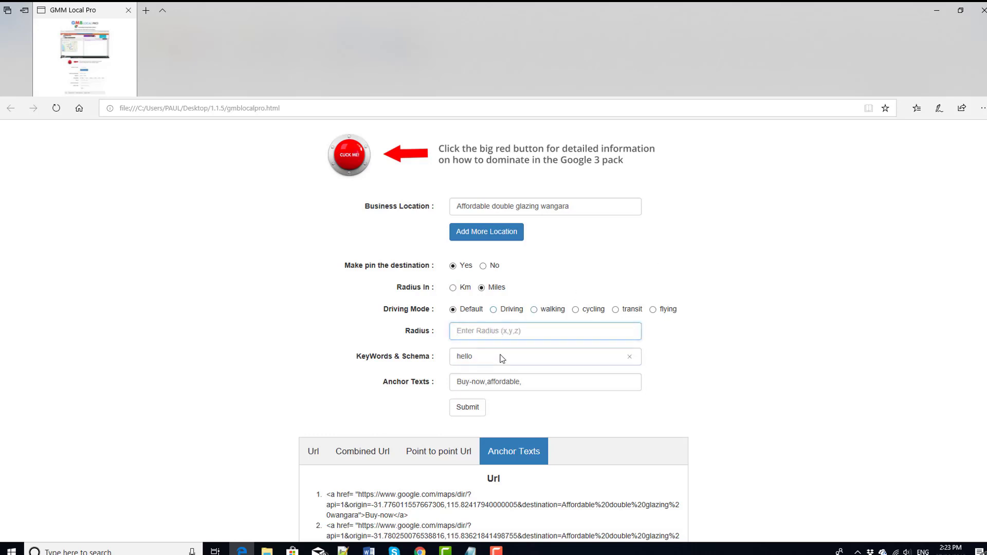
double_click(501, 359)
key("BackSpace")
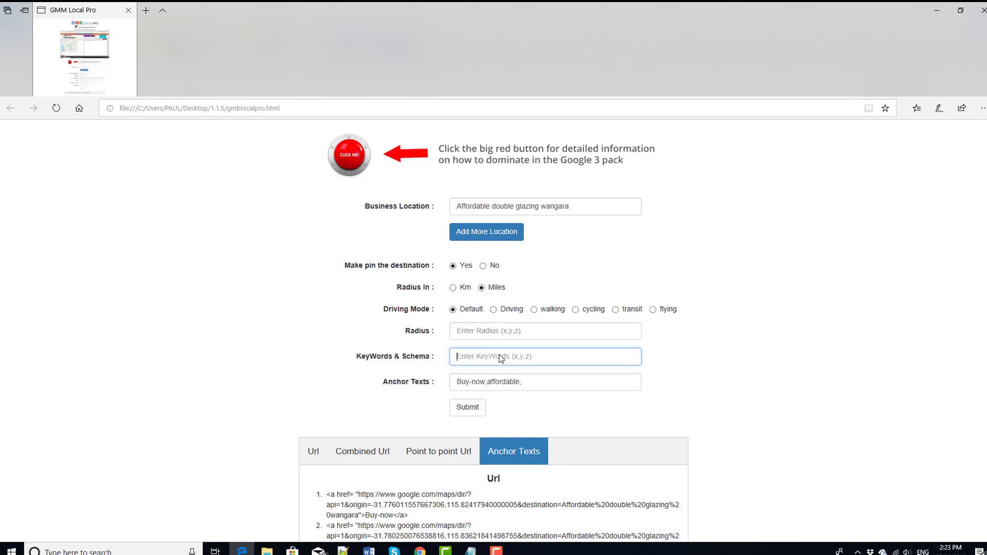
triple_click(599, 389)
key("BackSpace")
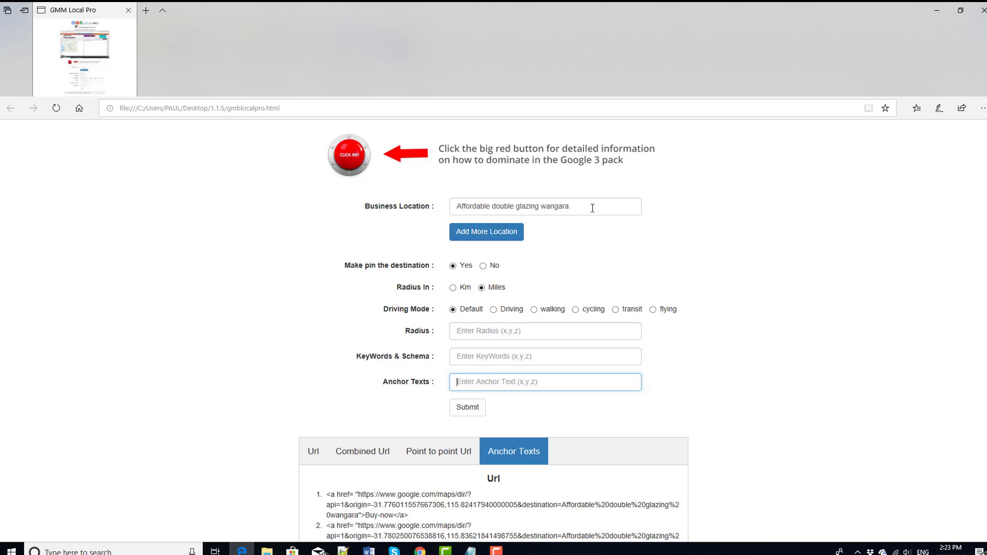
Step: Add Mindarie and Butler as two extra location entries
left_click(493, 237)
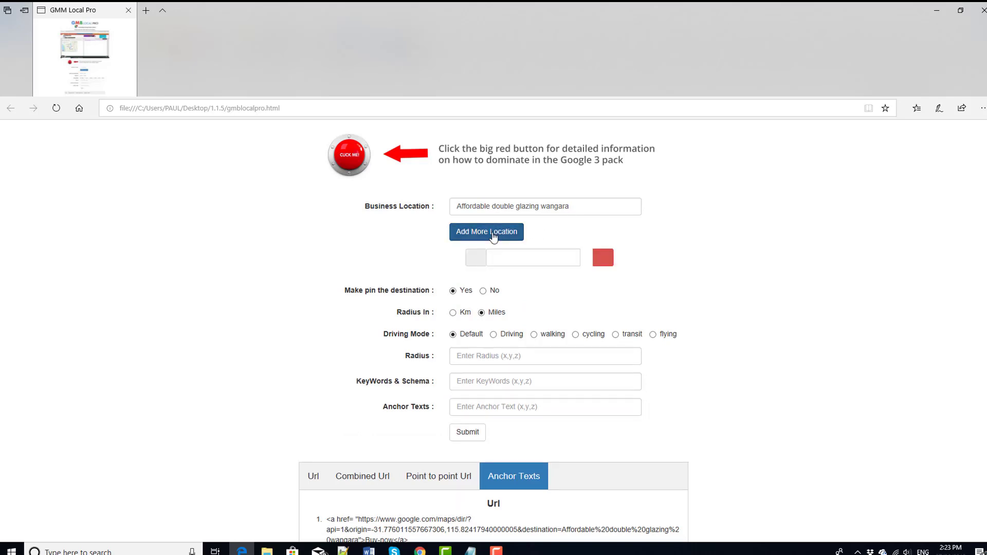
left_click(516, 257)
type("Mindari")
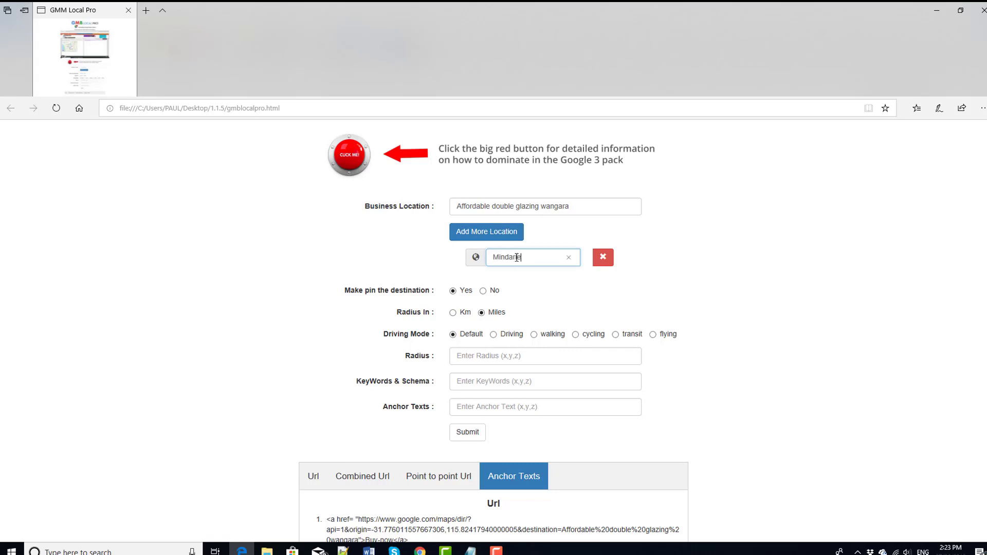
type("e")
left_click(510, 235)
left_click(514, 284)
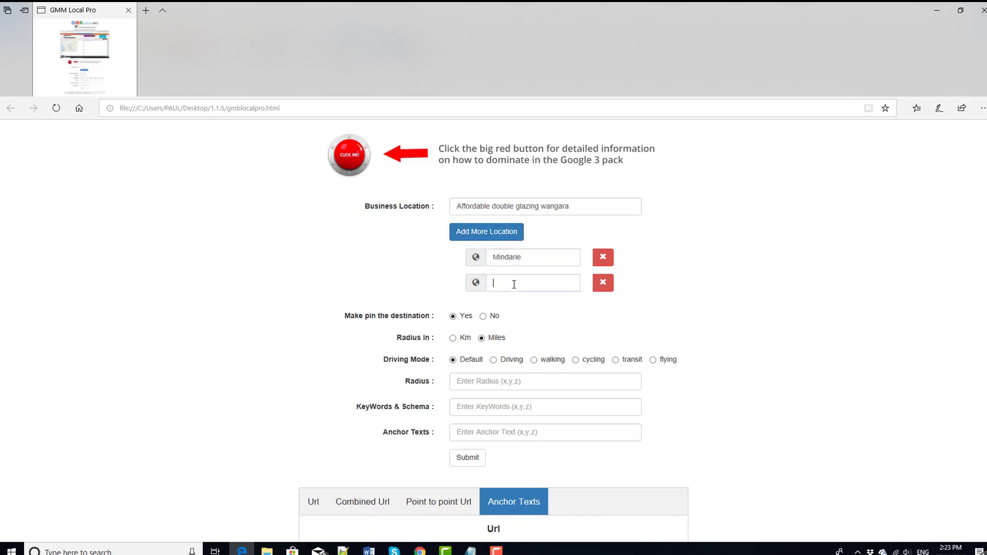
type("Butler")
Step: Add Alkimos and quinns-rocks as further locations and submit the form
left_click(500, 232)
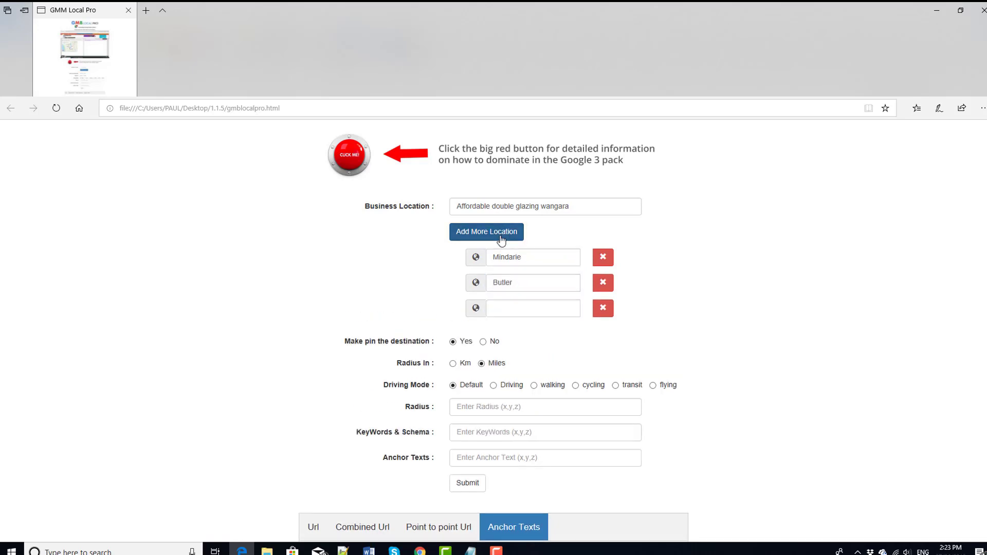
left_click(512, 308)
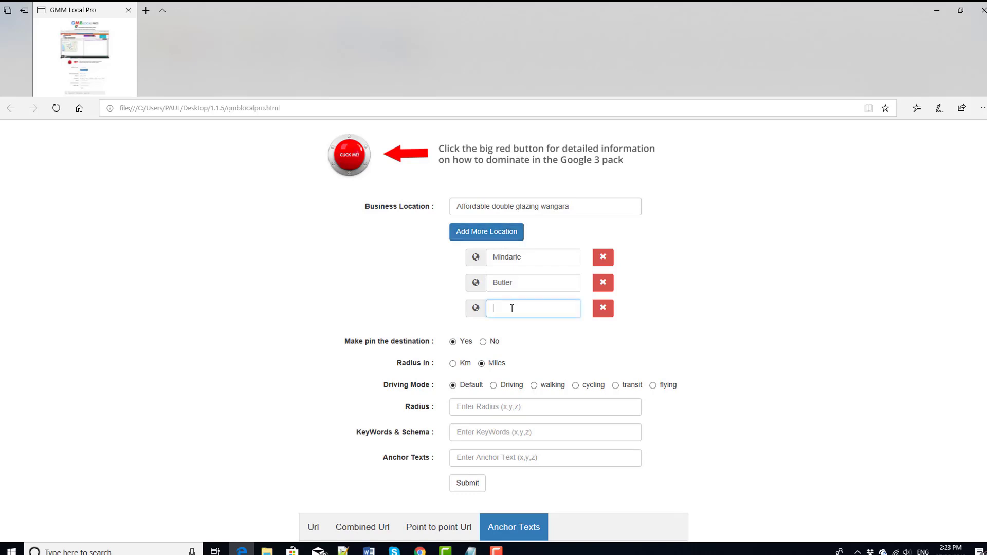
type("Alkmos")
key("Left")
key("Left")
key("Left")
type("i")
left_click(509, 231)
left_click(519, 335)
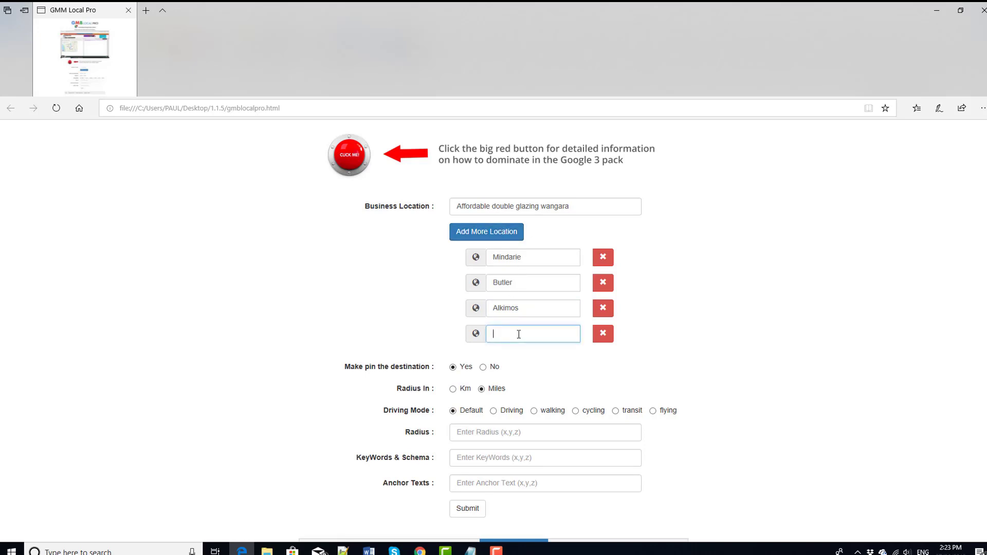
type("quinns-rocks")
left_click(470, 509)
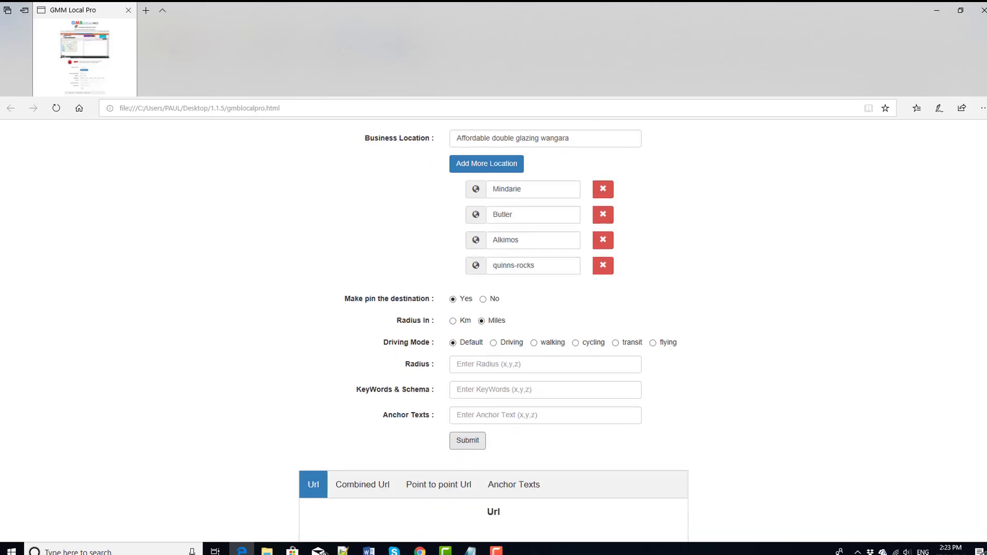
Step: Copy the Mindarie URL from the Point to point Url results
left_click(440, 429)
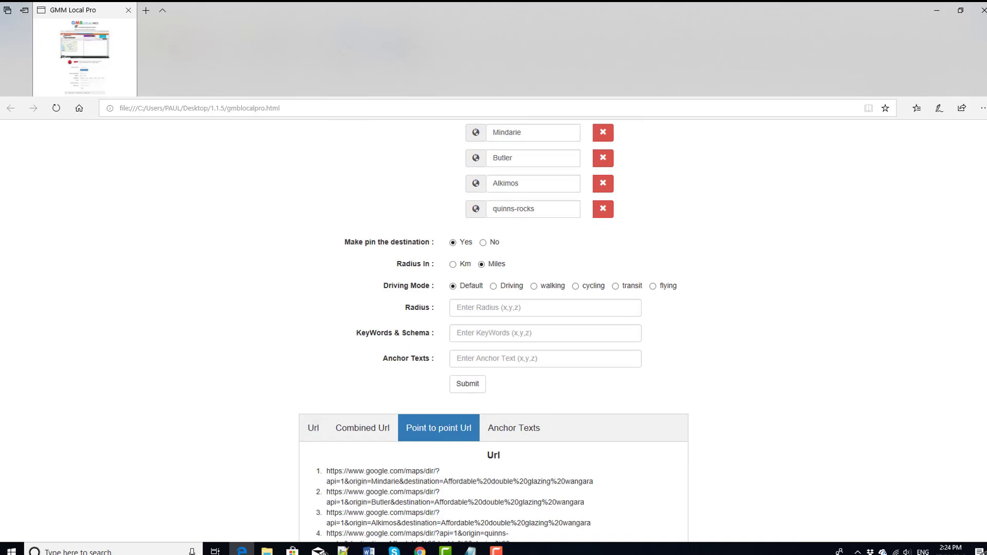
scroll(493, 329, "down", 4)
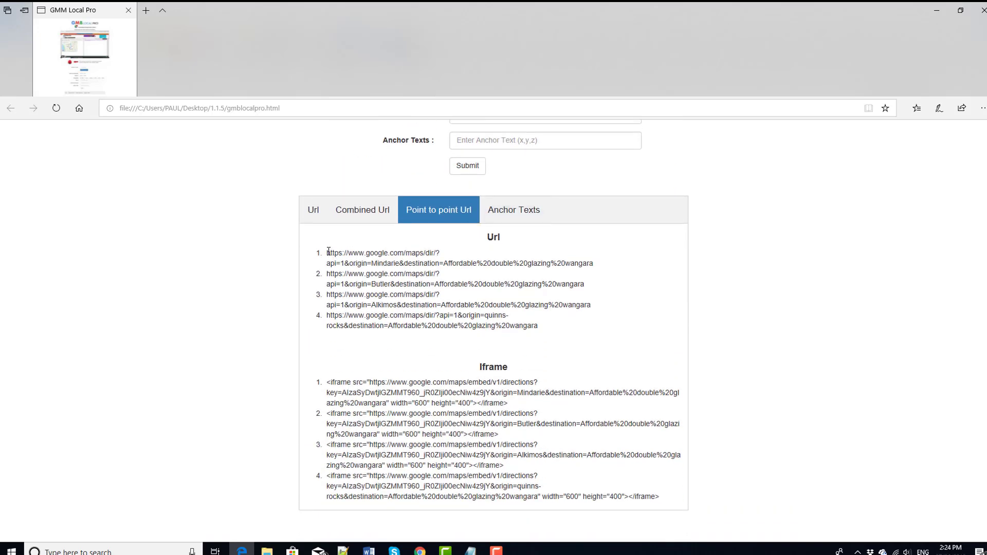
left_click_drag(331, 263, 645, 263)
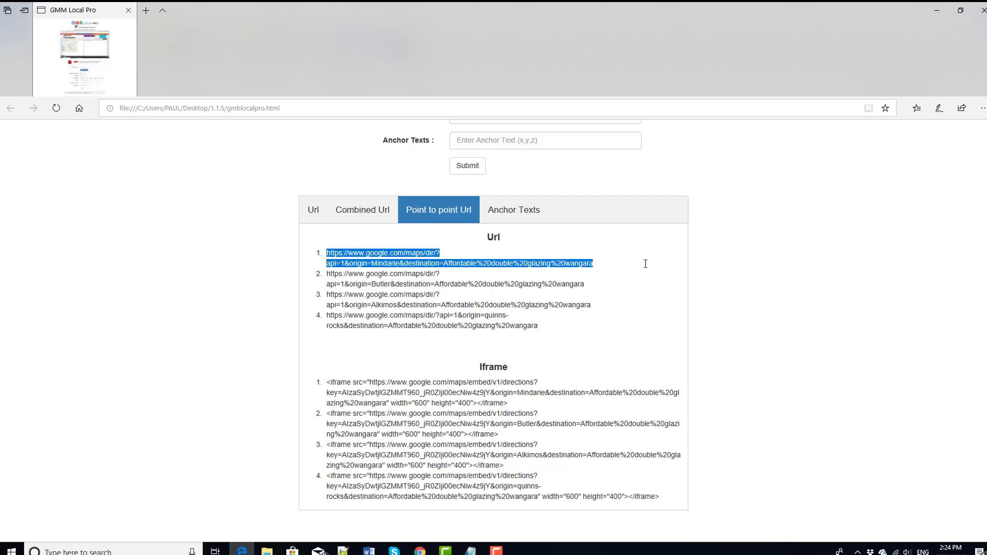
right_click(412, 254)
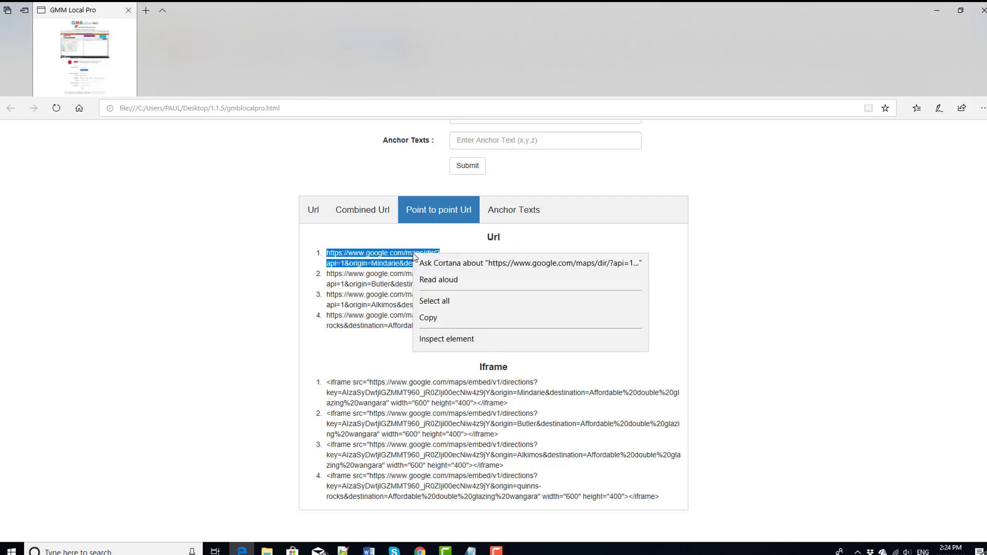
left_click(436, 321)
Step: Open a new Chrome window from the taskbar
left_click(420, 551)
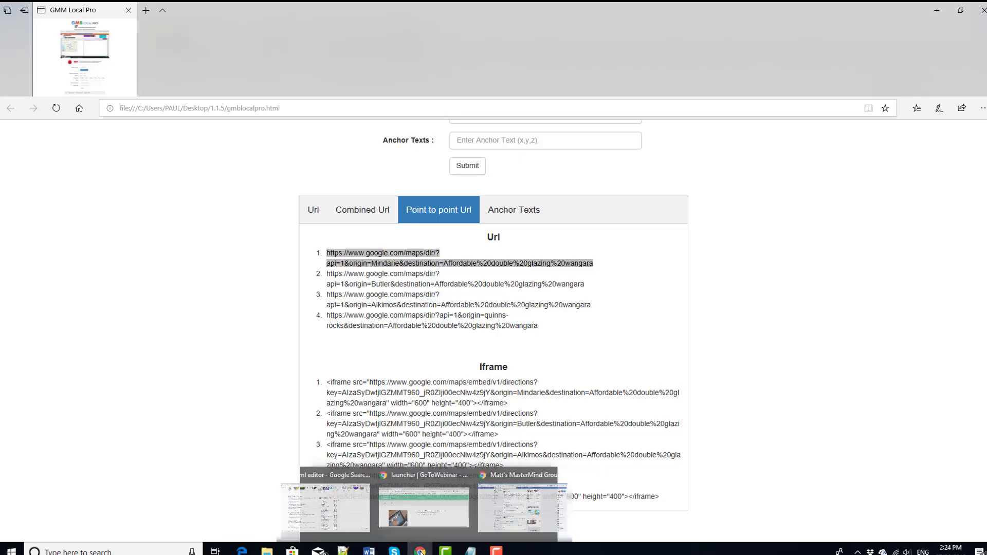
right_click(420, 551)
left_click(409, 450)
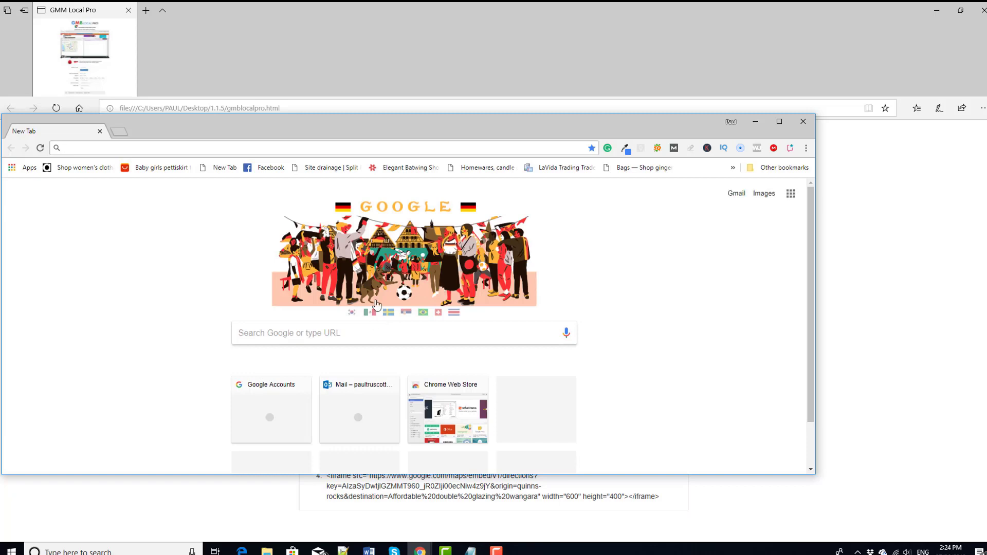
Step: Paste the copied Maps directions URL into the address bar to load the Mindarie route
left_click(446, 147)
right_click(446, 147)
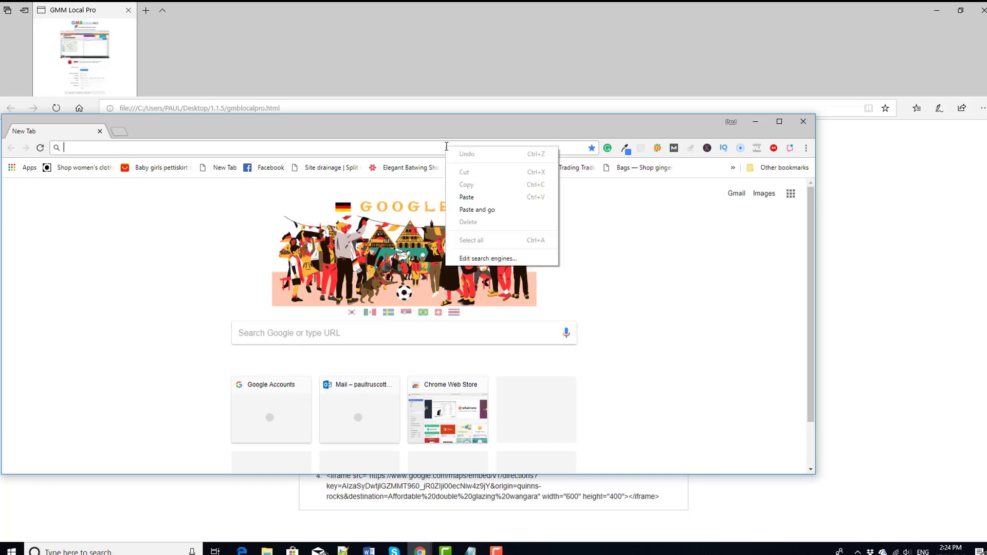
left_click(481, 201)
key("Return")
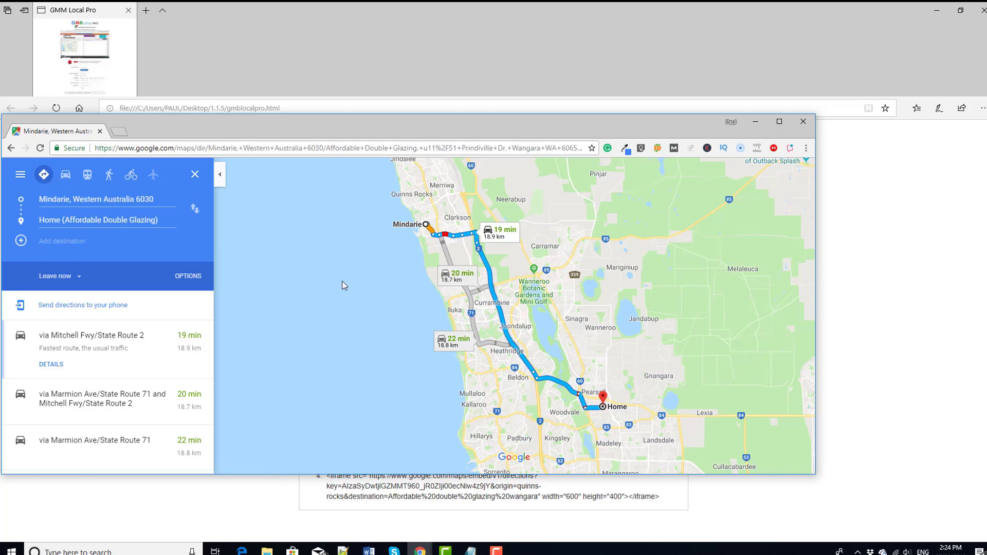
Step: Close the Google Maps window and scroll back up to the Mindarie, Butler, Alkimos and quinns-rocks URLs
left_click(803, 121)
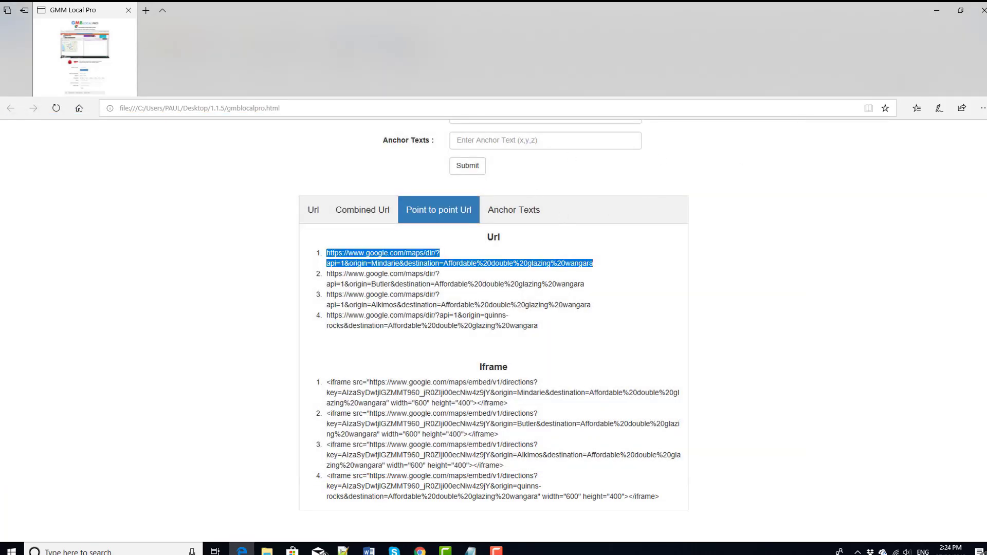
scroll(980, 312, "up", 7)
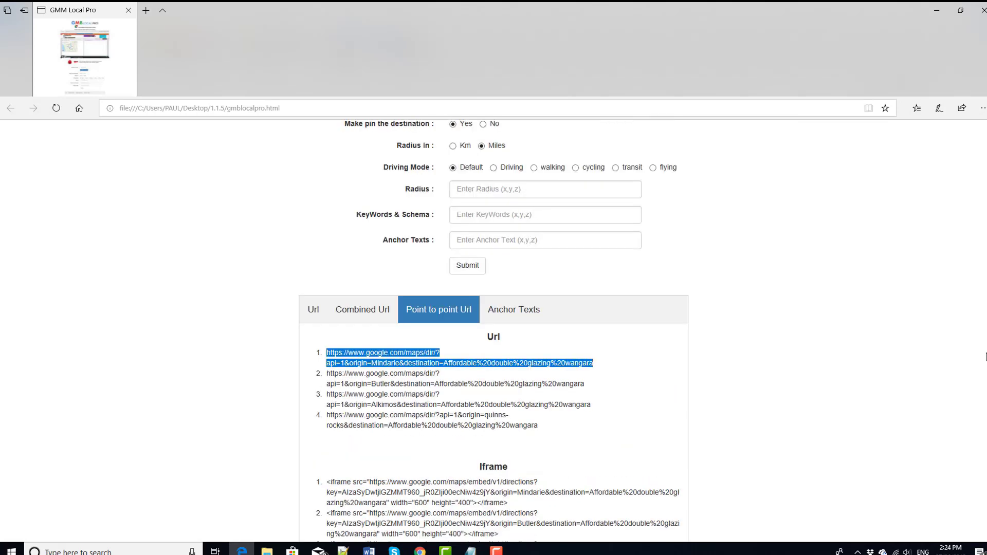